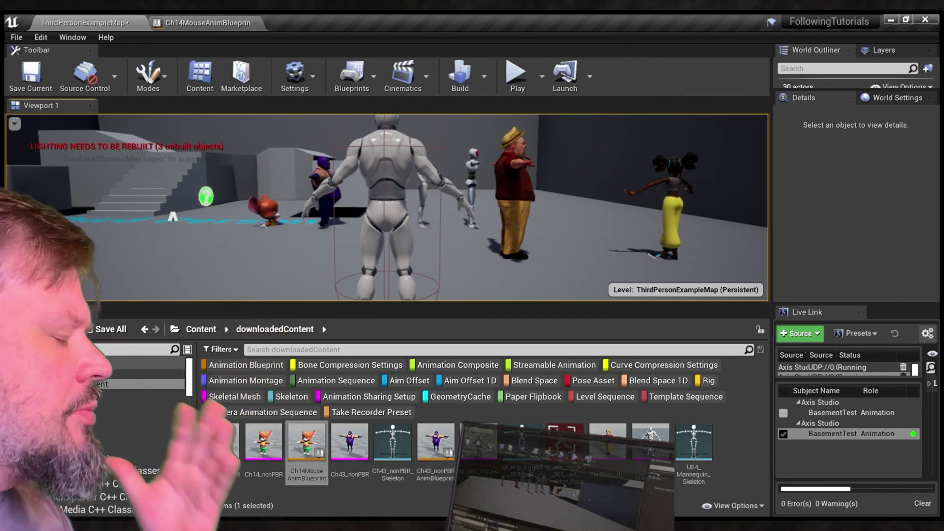
Step: Place Ch43_nonPBRAnimBlueprint and Ch14MouseAnimBlueprint characters between the two figures beside the mannequin, and set both skeletal meshes to Ch03_nonPBR
{"action": "left_click_drag", "start_coordinate": [443, 447], "coordinate": [579, 255]}
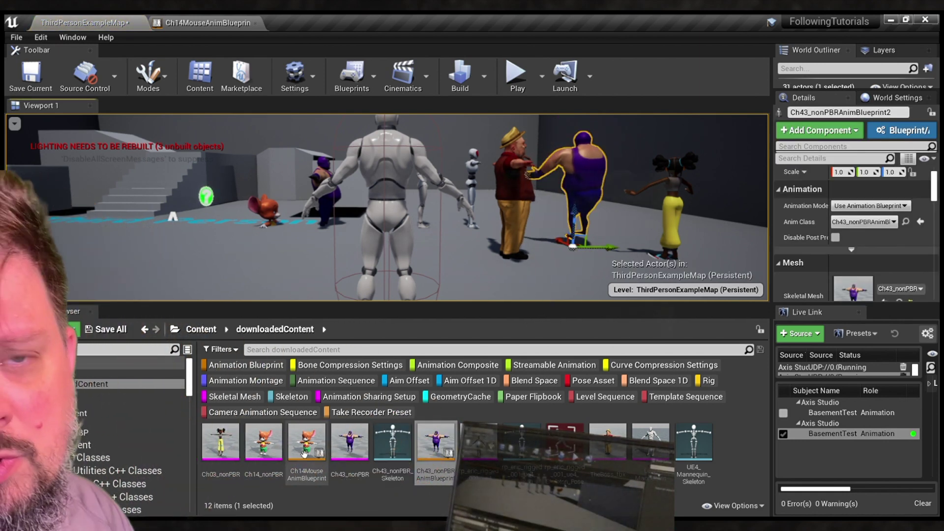
{"action": "left_click_drag", "start_coordinate": [309, 461], "coordinate": [632, 240]}
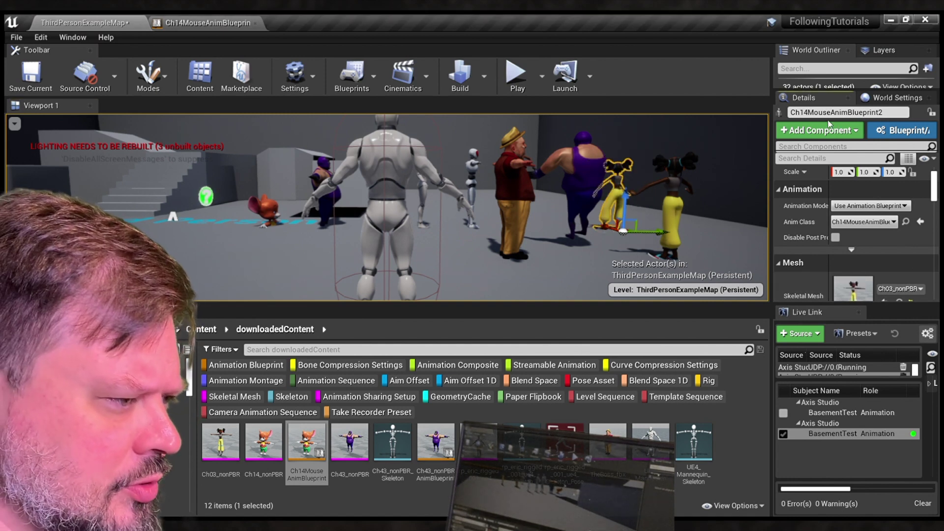
{"action": "left_click", "coordinate": [582, 192]}
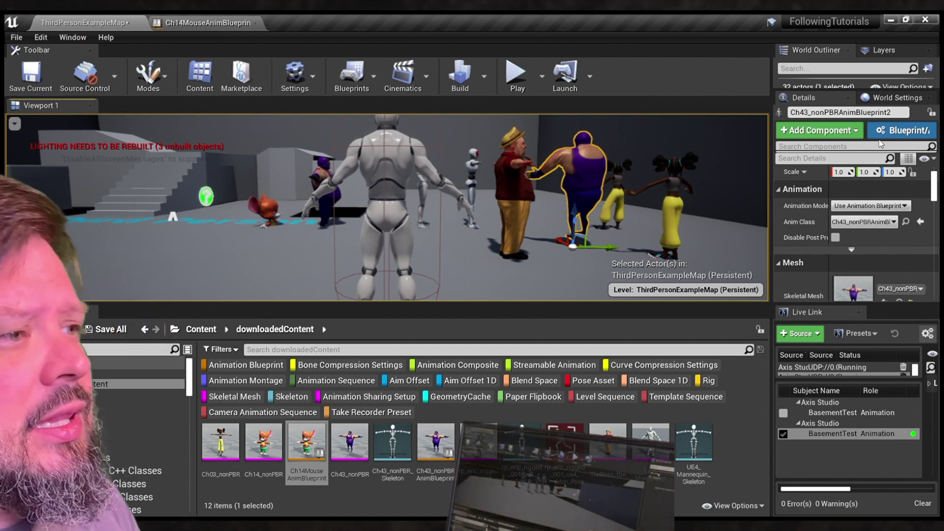
{"action": "left_click", "coordinate": [856, 120]}
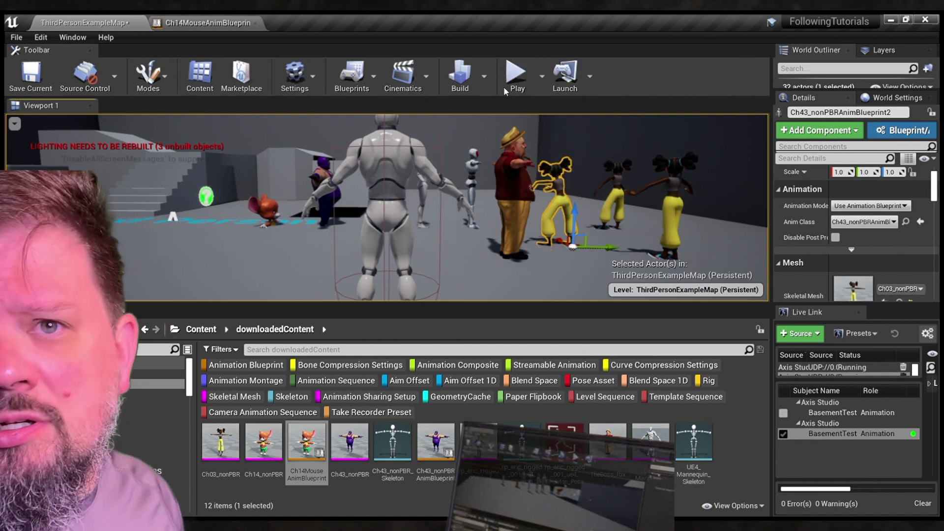
Step: Run the level, pausing and resuming it, to check how the Ch03 copies follow the live motion, and stop it
{"action": "left_click", "coordinate": [508, 88]}
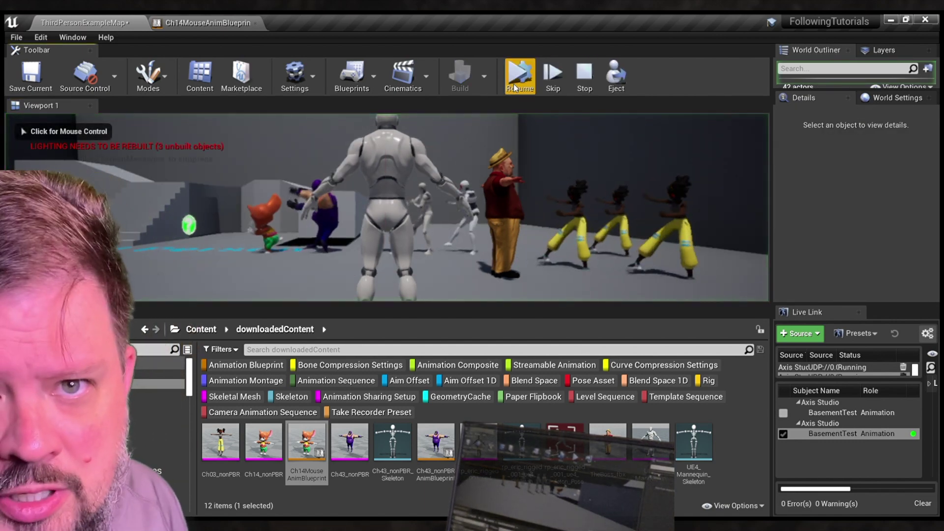
{"action": "left_click", "coordinate": [515, 86]}
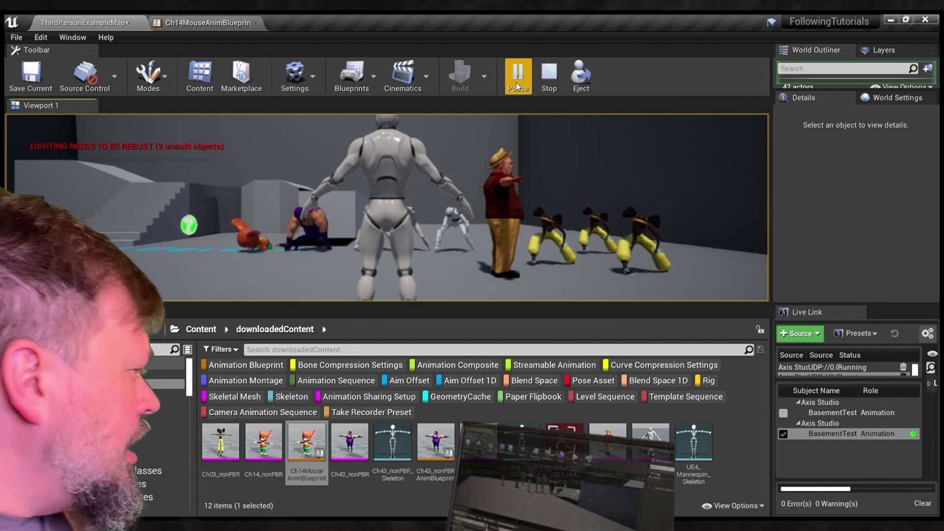
{"action": "left_click", "coordinate": [517, 86]}
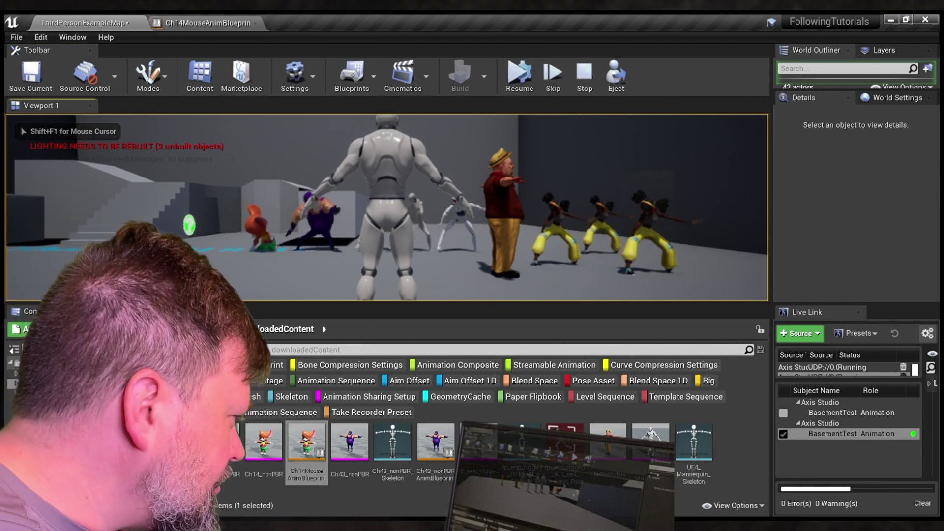
{"action": "key", "text": "Escape"}
Step: Delete the man in the hat and the two added Ch03 copies from the level, keeping the original Ch03 character
{"action": "left_click", "coordinate": [497, 224]}
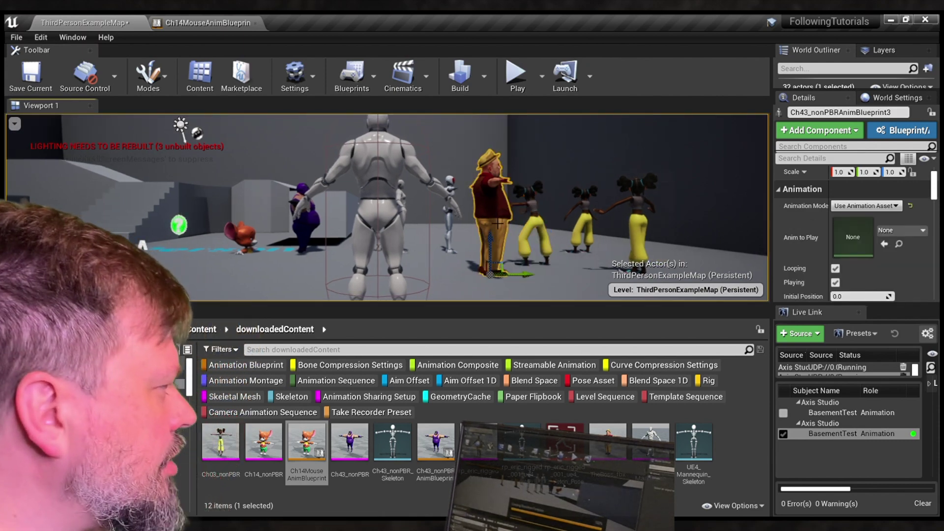
{"action": "key", "text": "Delete"}
{"action": "left_click", "coordinate": [532, 222]}
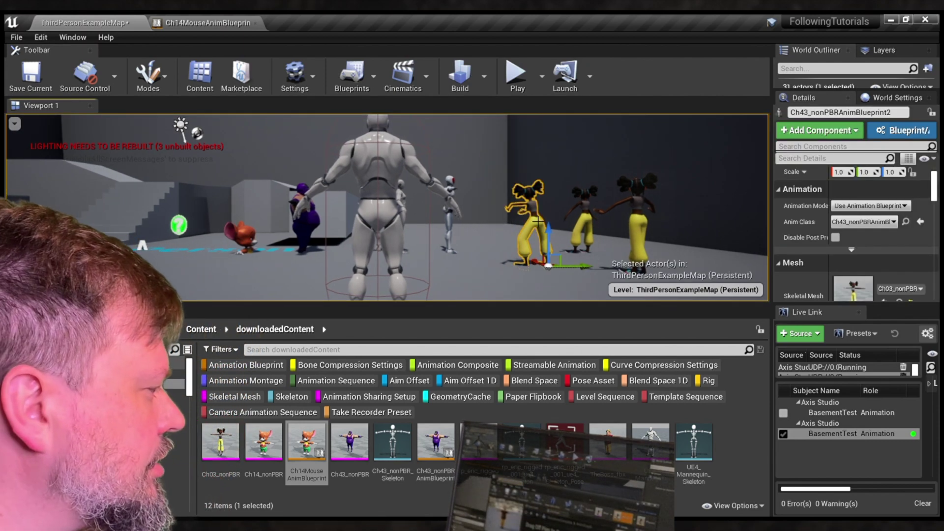
{"action": "key", "text": "Delete"}
{"action": "left_click", "coordinate": [589, 238]}
{"action": "key", "text": "Delete"}
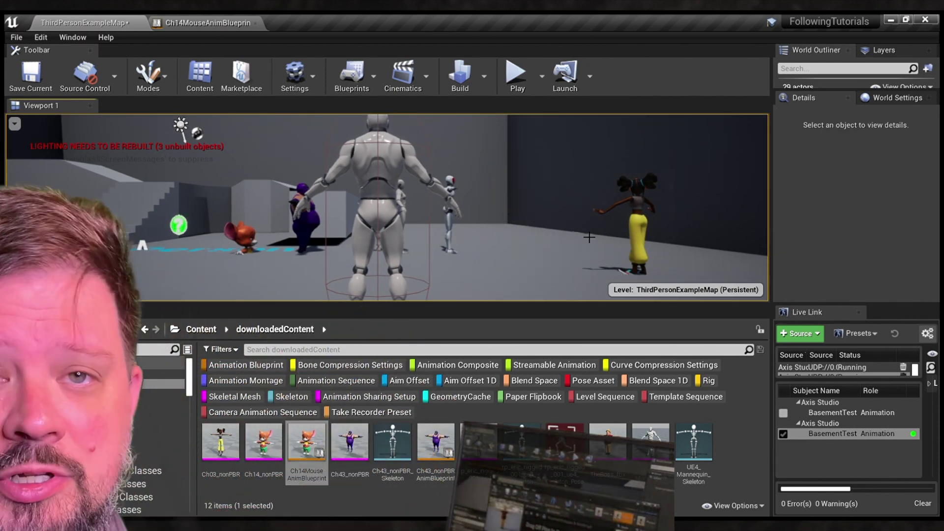
Step: Place Ch14MouseAnimBlueprint and Ch43_nonPBRAnimBlueprint characters using the TheBoss_fbx skeletal mesh, and test-run the level to check their motion
{"action": "left_click_drag", "start_coordinate": [320, 457], "coordinate": [530, 278]}
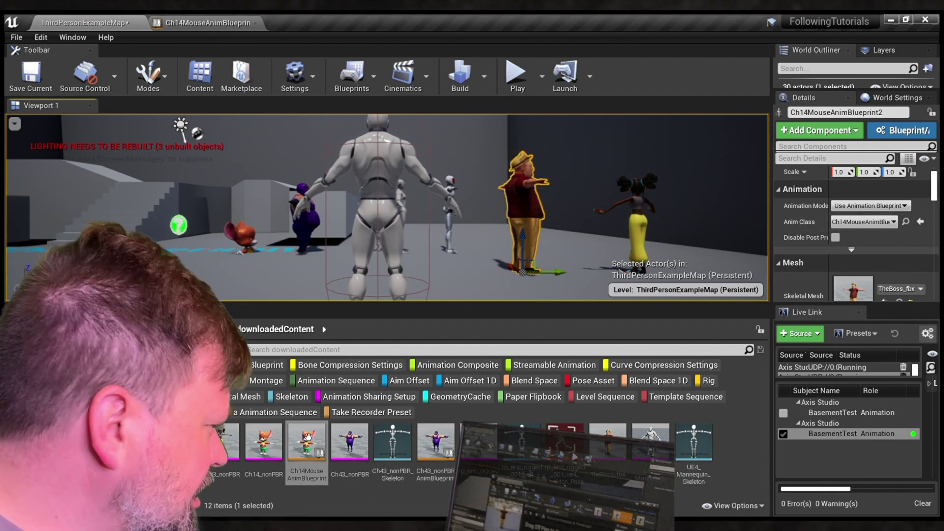
{"action": "left_click_drag", "start_coordinate": [436, 441], "coordinate": [604, 264]}
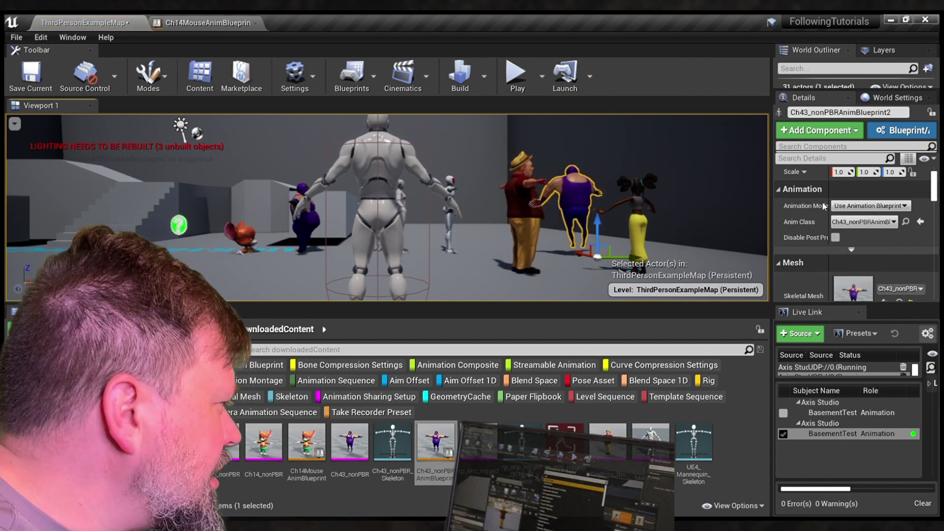
{"action": "left_click", "coordinate": [814, 213]}
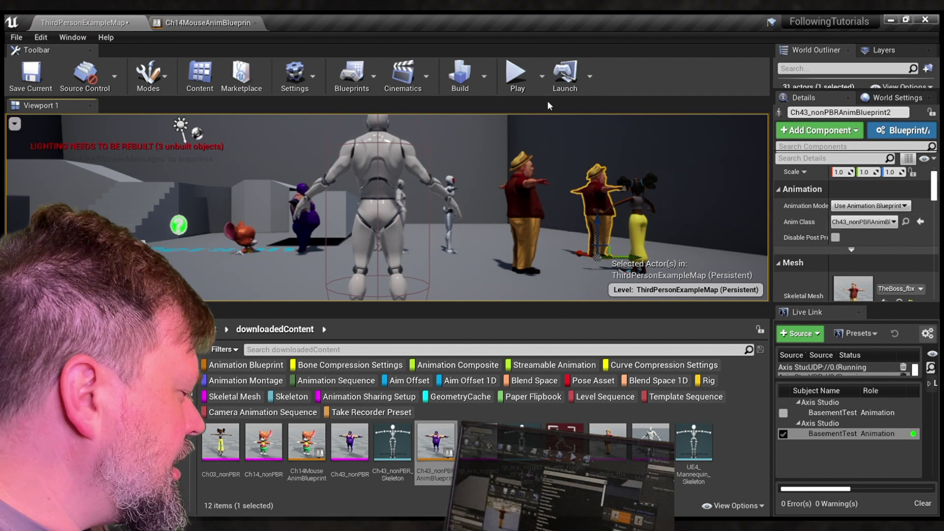
{"action": "left_click", "coordinate": [522, 72]}
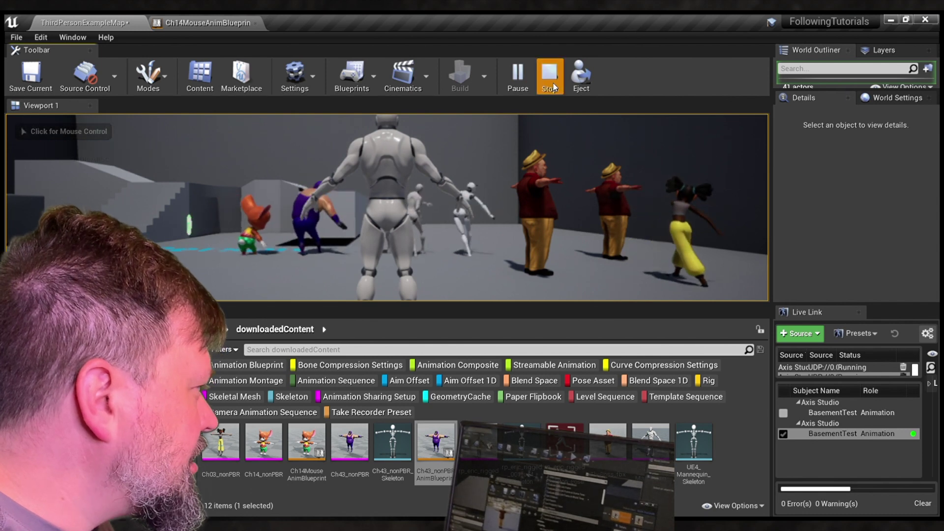
{"action": "key", "text": "Escape"}
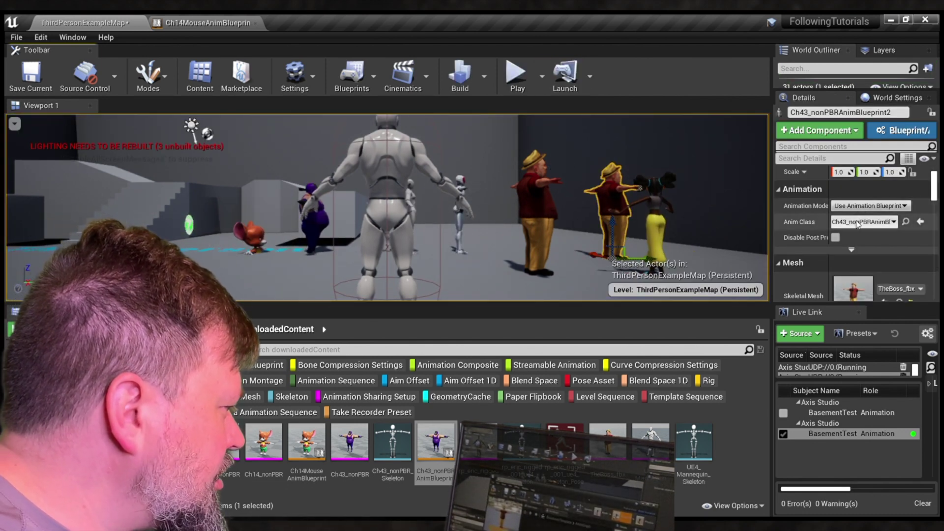
Step: Enable the first Axis Studio BasementTest subject in Live Link and test-run the level with it
{"action": "left_click", "coordinate": [841, 413]}
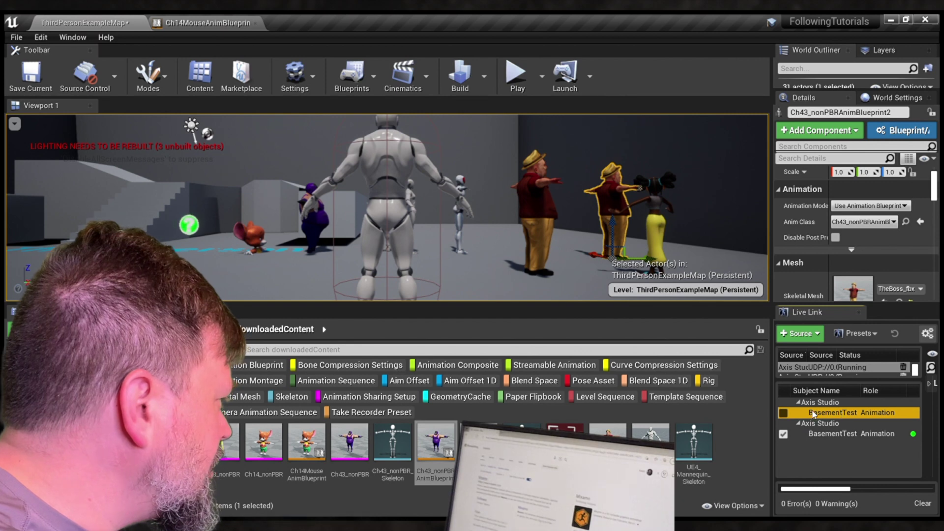
{"action": "left_click", "coordinate": [783, 413]}
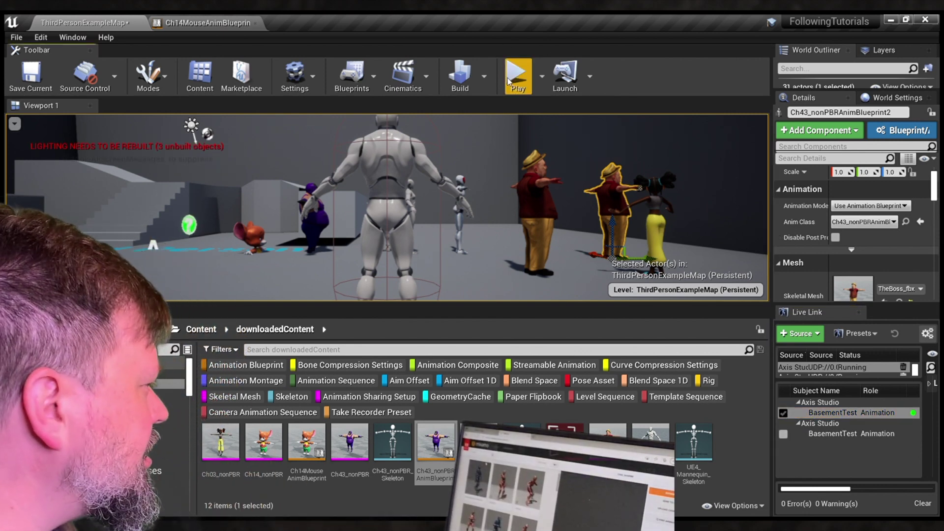
{"action": "left_click", "coordinate": [508, 79]}
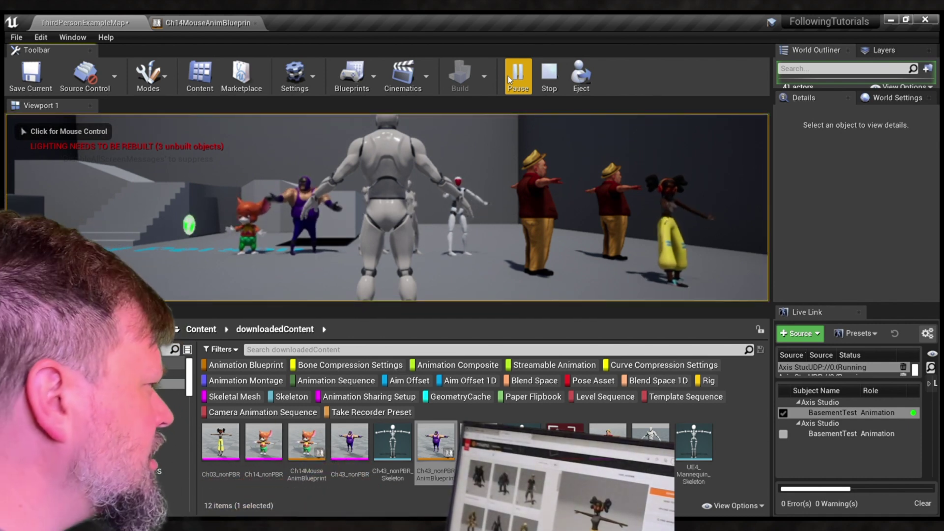
{"action": "left_click", "coordinate": [549, 75]}
Step: Delete both added TheBoss characters from the level
{"action": "key", "text": "Delete"}
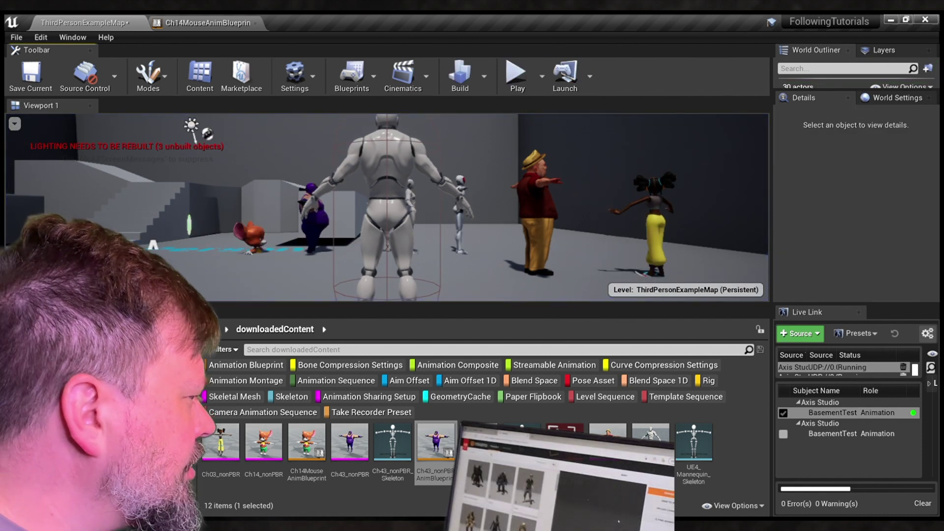
{"action": "left_click", "coordinate": [549, 204]}
{"action": "key", "text": "Delete"}
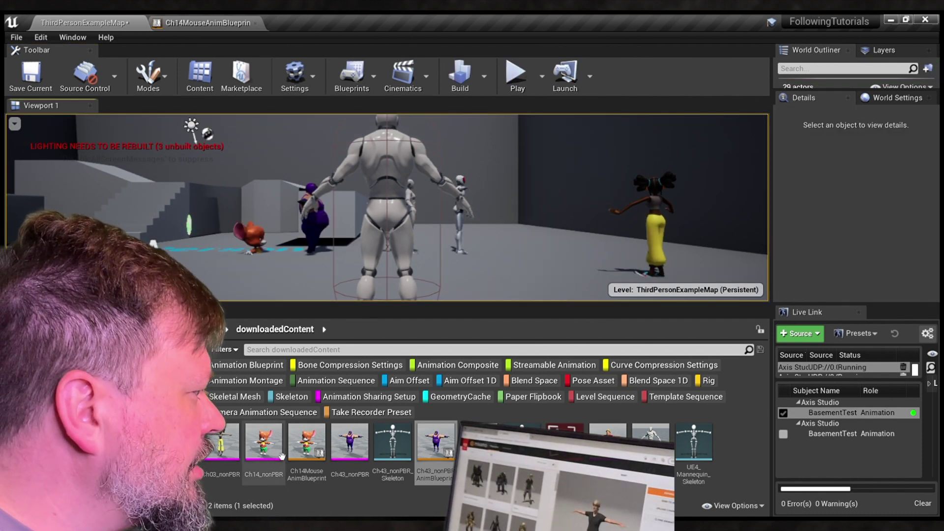
Step: Place a Ch43_nonPBRAnimBlueprint character beside the Ch03 figure and try the rp_eric_rigged and peasant_man skeletal meshes on it
{"action": "left_click_drag", "start_coordinate": [435, 441], "coordinate": [559, 288]}
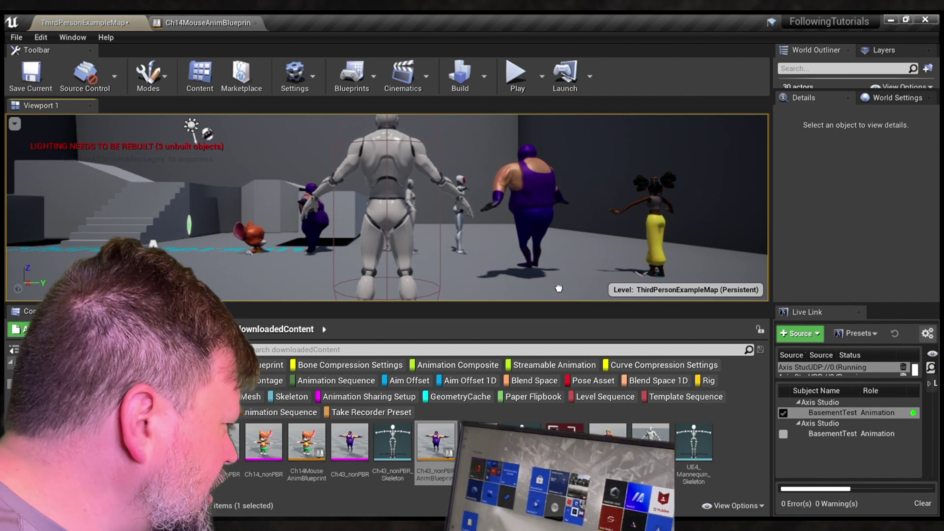
{"action": "left_click", "coordinate": [921, 289]}
{"action": "left_click", "coordinate": [884, 235]}
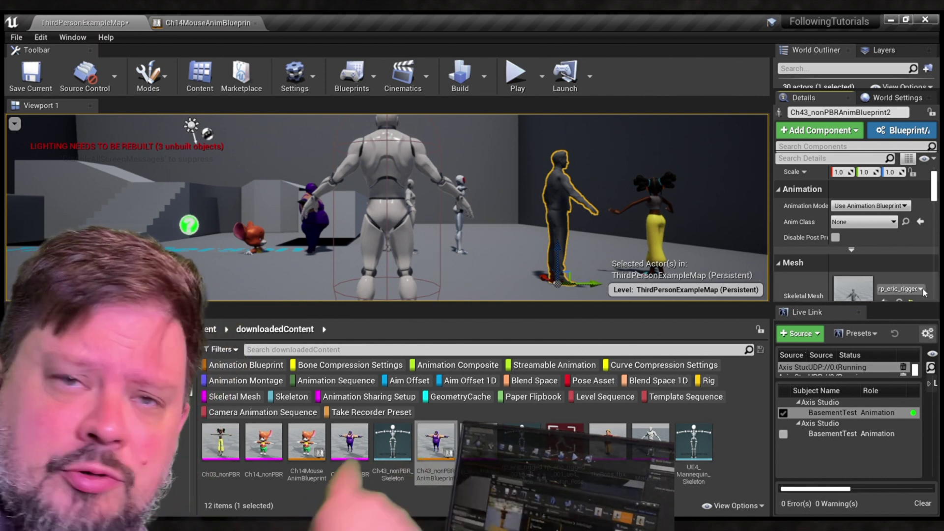
{"action": "left_click", "coordinate": [847, 207]}
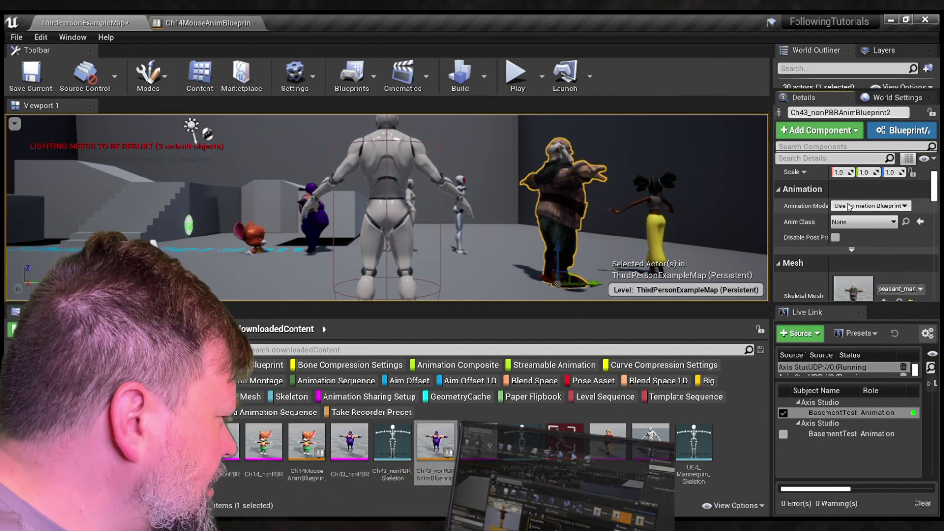
{"action": "scroll", "coordinate": [916, 234], "scroll_direction": "down", "scroll_amount": 3}
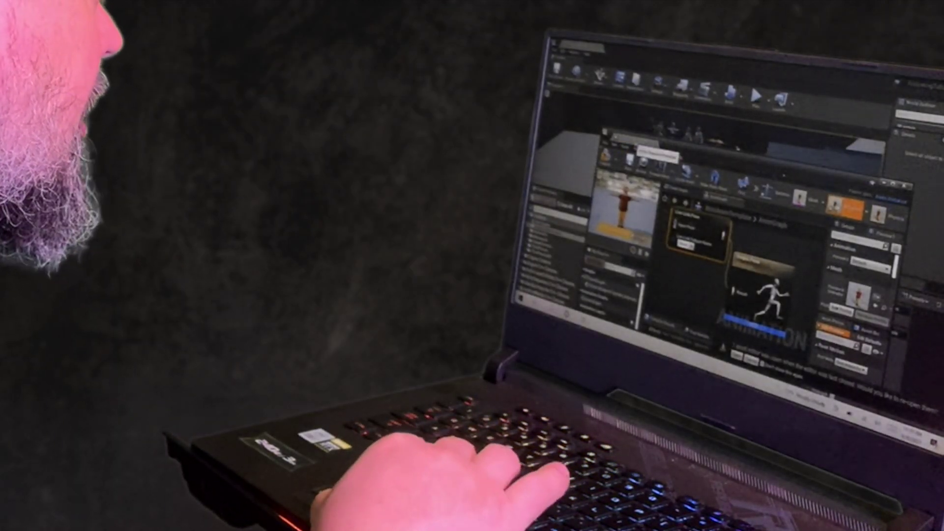
{"action": "double_click", "coordinate": [785, 175]}
{"action": "key", "text": "alt+Tab"}
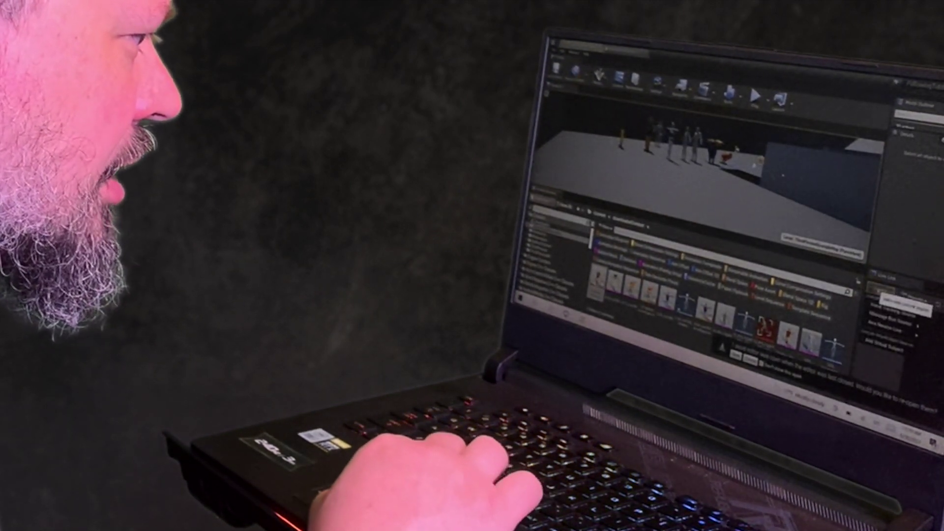
{"action": "mouse_move", "coordinate": [870, 323]}
{"action": "left_click", "coordinate": [852, 339]}
{"action": "left_click", "coordinate": [882, 347]}
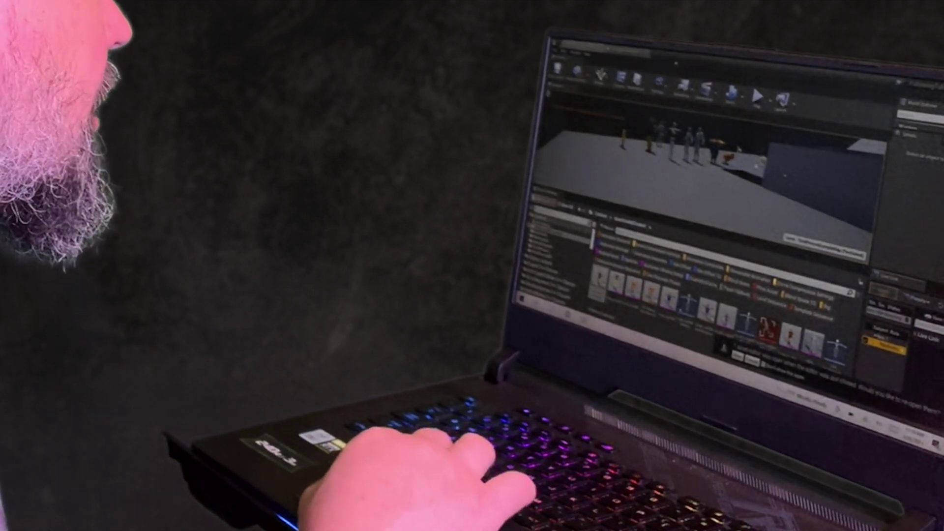
{"action": "left_click", "coordinate": [760, 100]}
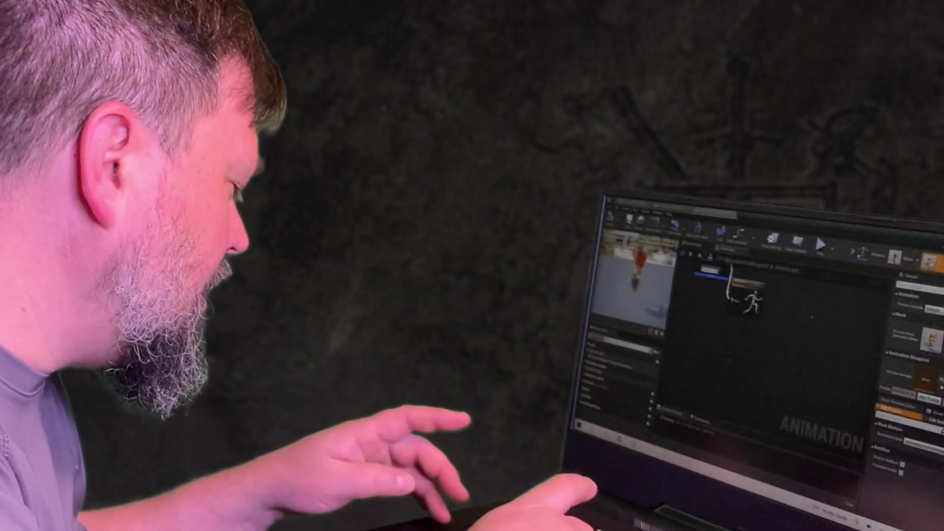
{"action": "key", "text": "super+g"}
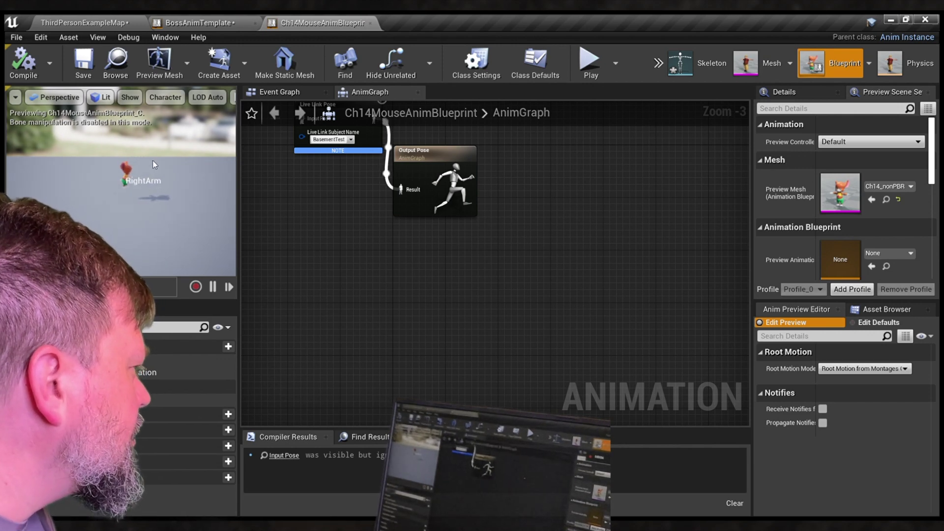
Step: Return to the ThirdPersonExampleMap level, inspect the mouse character's settings, and run the level to check the characters' live motion
{"action": "left_click", "coordinate": [106, 23]}
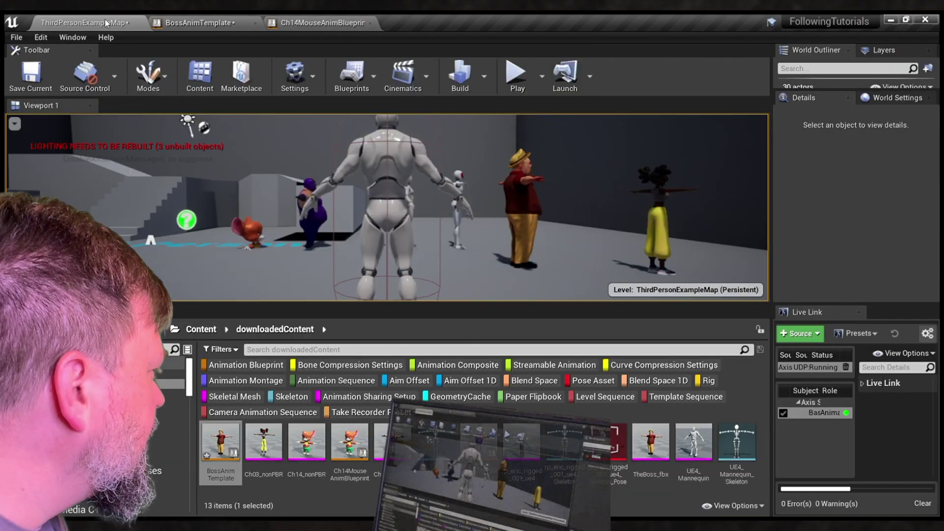
{"action": "left_click", "coordinate": [255, 241]}
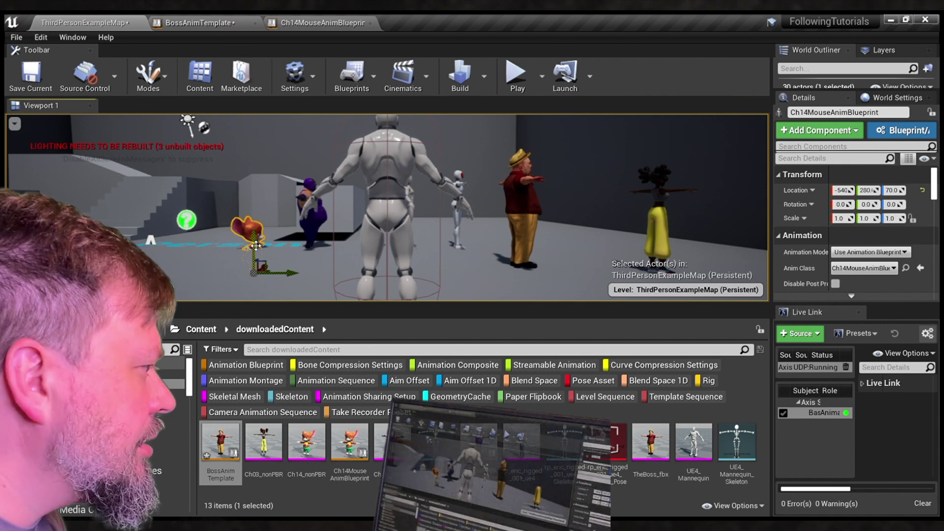
{"action": "left_click", "coordinate": [472, 88]}
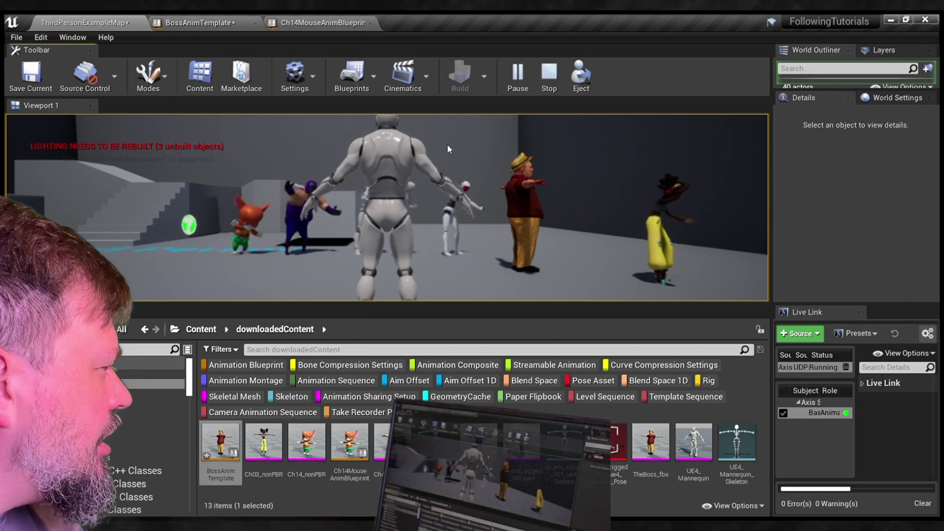
{"action": "left_click", "coordinate": [545, 205]}
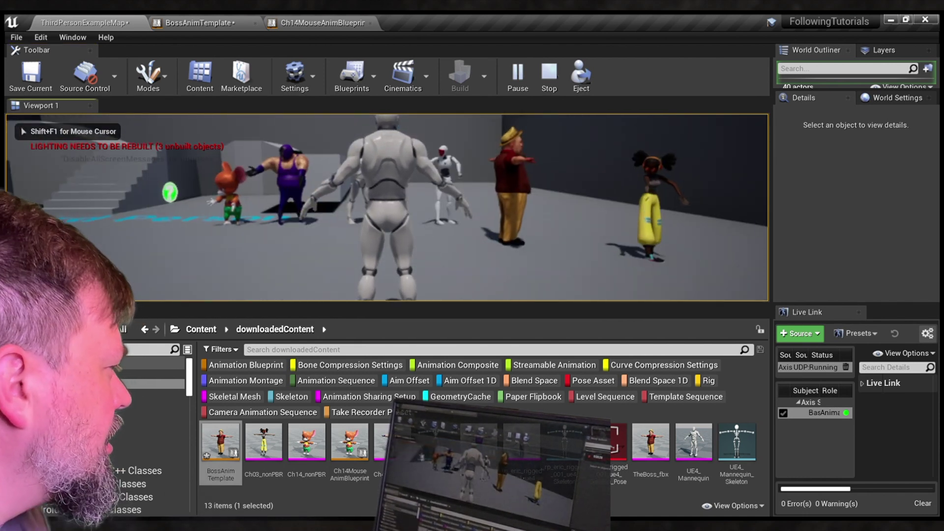
{"action": "key", "text": "Escape"}
Step: Inspect the animation settings of the man in the hat and run the level again to recheck his motion
{"action": "left_click", "coordinate": [555, 211]}
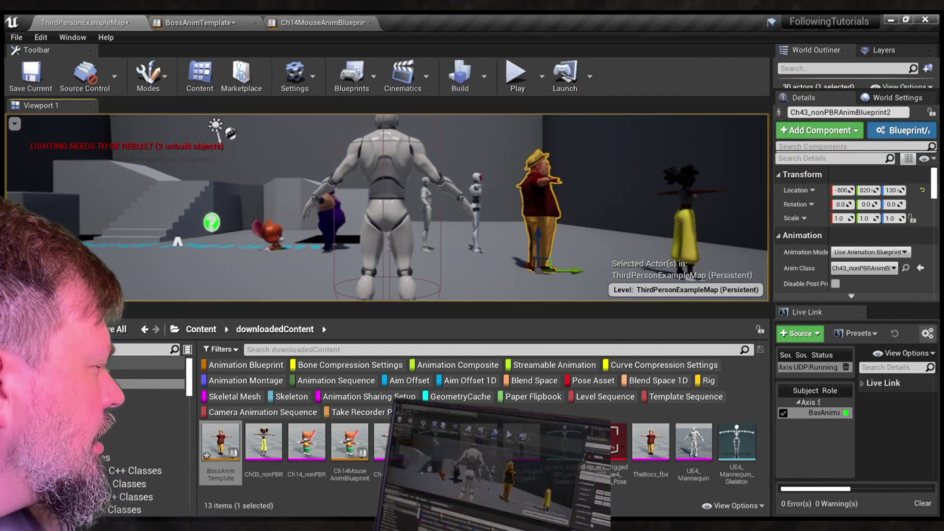
{"action": "left_click", "coordinate": [511, 75]}
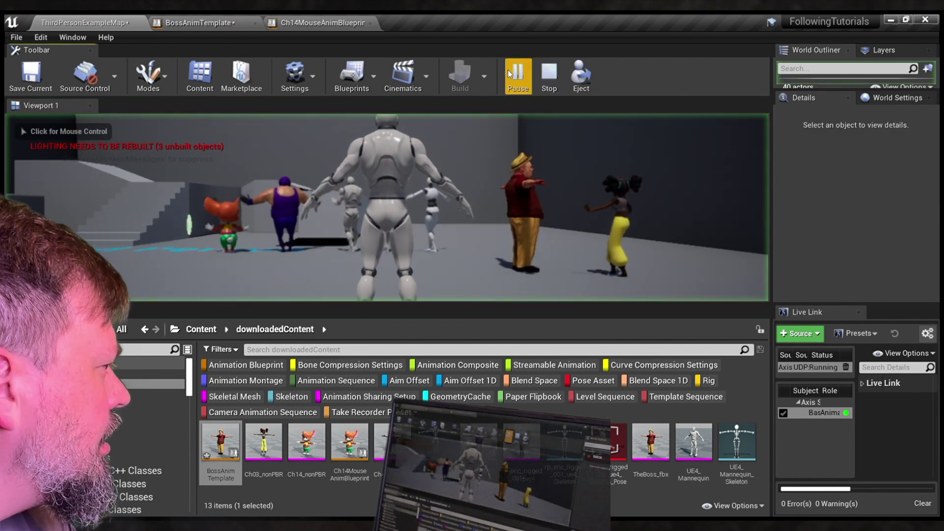
{"action": "key", "text": "Escape"}
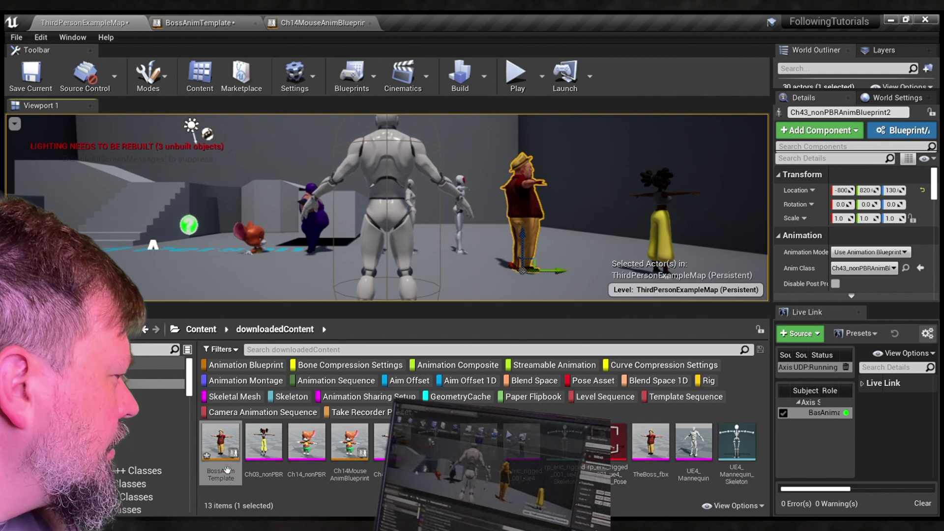
Step: Open BossAnimTemplate, set its Live Link Pose subject to BasementTest, and compile and save the blueprint
{"action": "left_click", "coordinate": [225, 452]}
{"action": "double_click", "coordinate": [227, 458]}
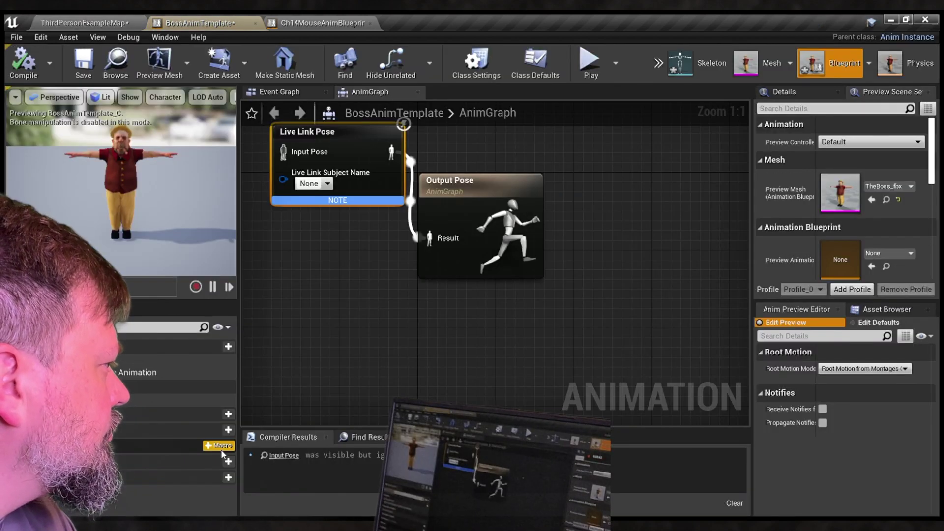
{"action": "left_click", "coordinate": [328, 183]}
{"action": "left_click", "coordinate": [323, 223]}
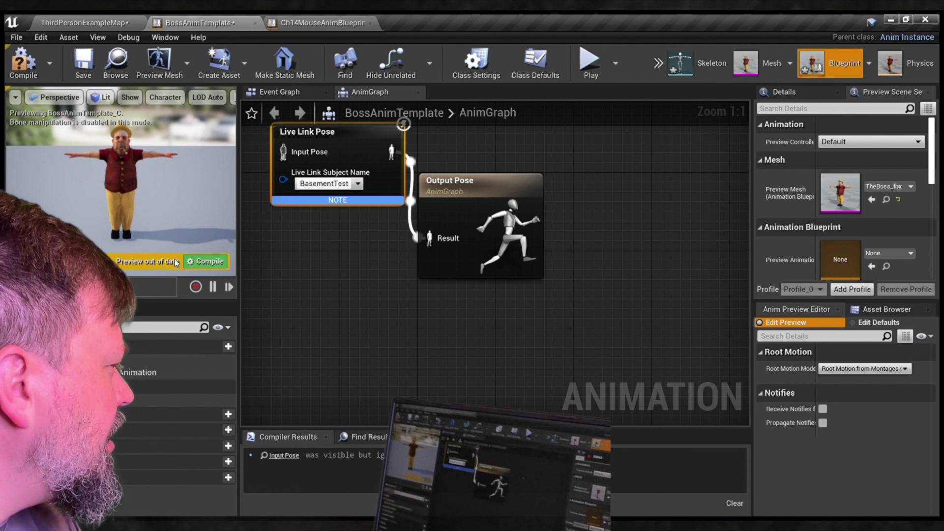
{"action": "left_click", "coordinate": [214, 262]}
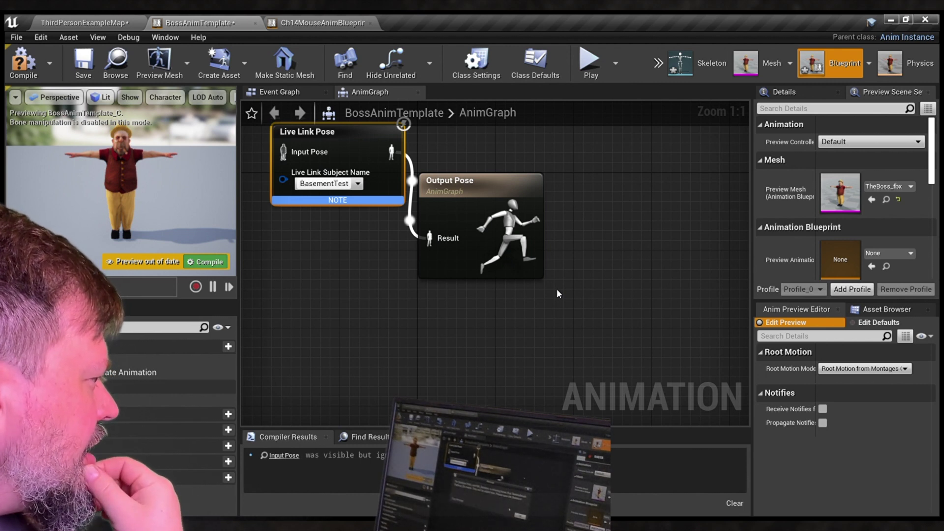
{"action": "key", "text": "F7"}
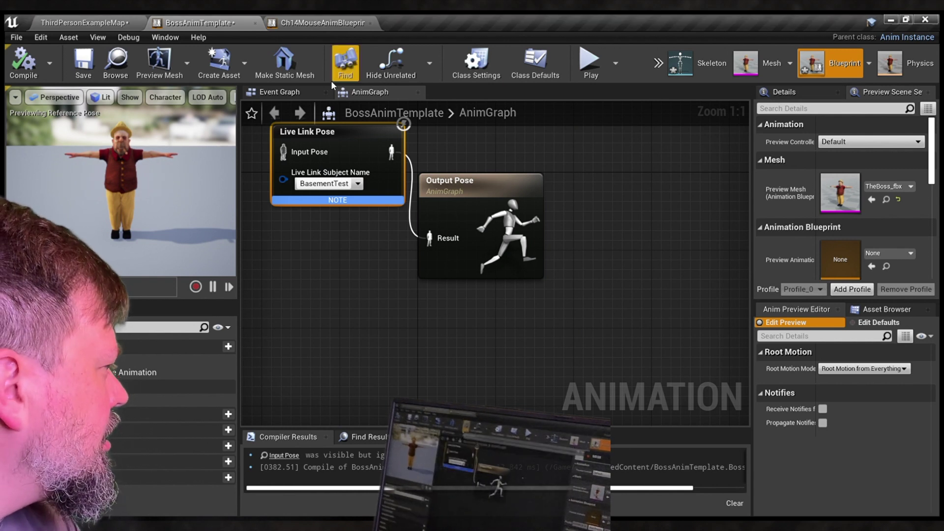
{"action": "left_click", "coordinate": [73, 61]}
{"action": "left_click", "coordinate": [329, 273]}
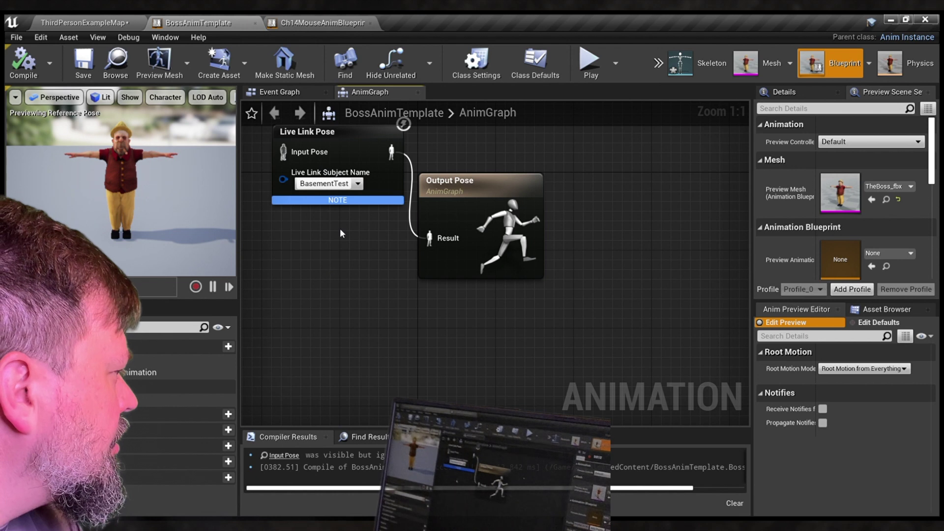
Step: Reselect BasementTest as the Live Link Pose subject, rewire the node to Output Pose, and recompile BossAnimTemplate
{"action": "left_click", "coordinate": [359, 184]}
{"action": "left_click", "coordinate": [337, 222]}
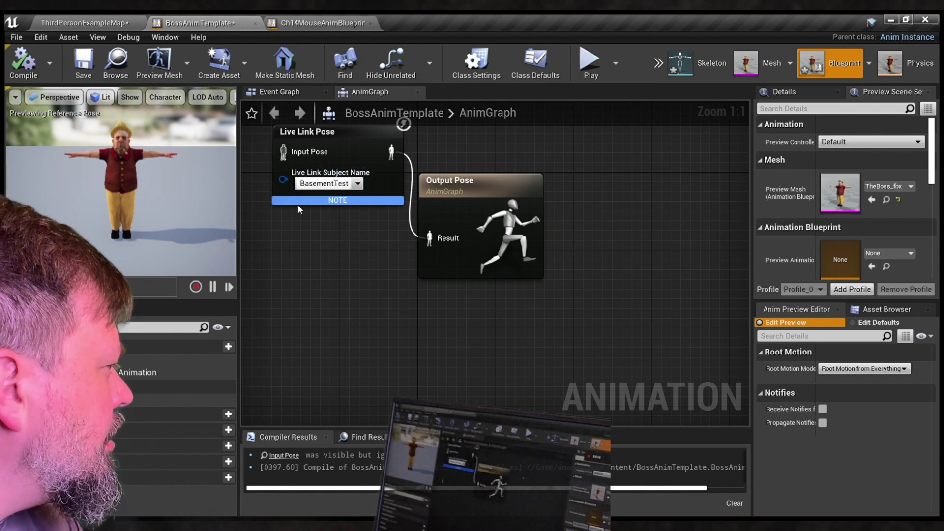
{"action": "left_click_drag", "start_coordinate": [402, 178], "coordinate": [431, 237]}
{"action": "left_click", "coordinate": [199, 261]}
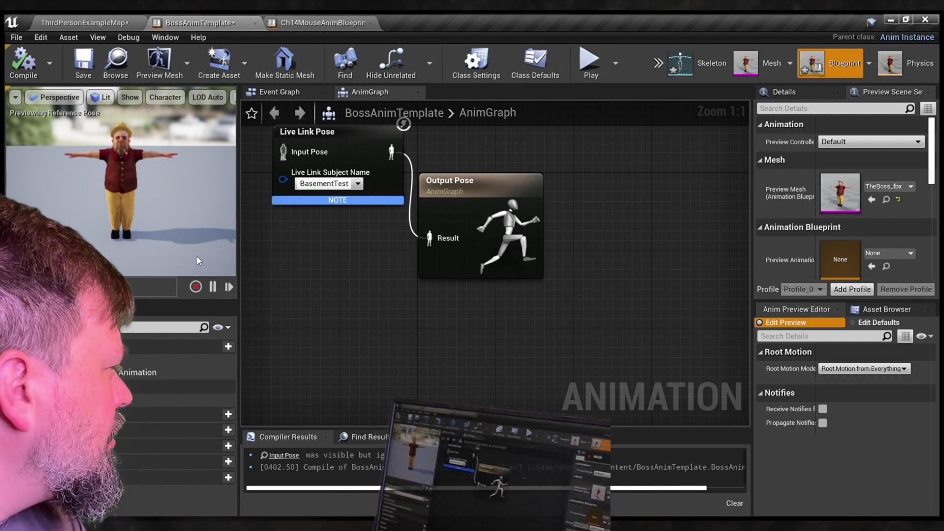
Step: Return to the ThirdPersonExampleMap level and run it to check the motion of the man in the hat
{"action": "left_click", "coordinate": [80, 23]}
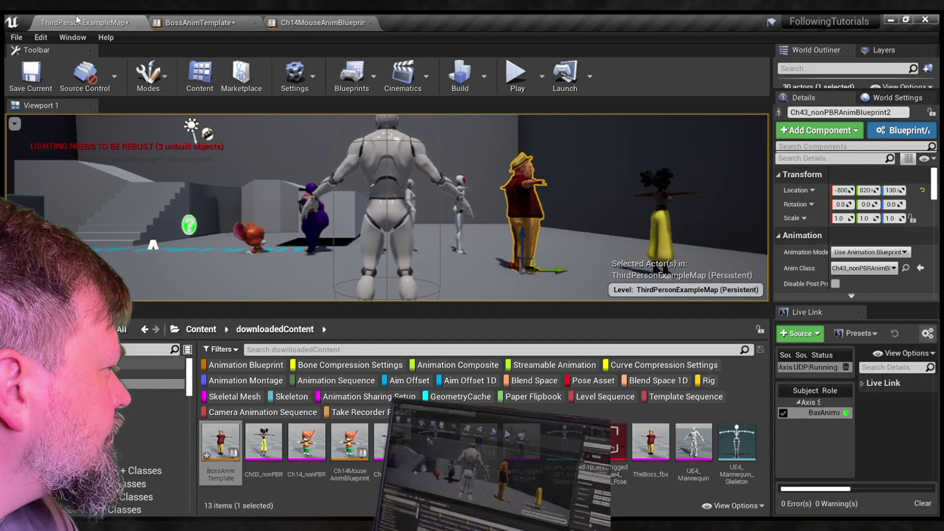
{"action": "left_click", "coordinate": [517, 78]}
{"action": "left_click", "coordinate": [520, 79]}
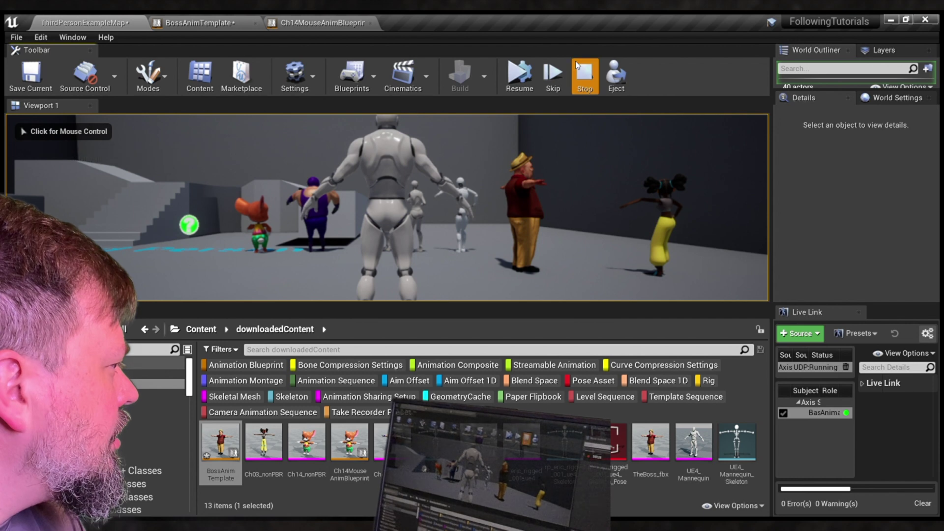
{"action": "left_click", "coordinate": [584, 74]}
Step: Examine the AnimGraph and preview of Ch14MouseAnimBlueprint for comparison with the boss blueprint
{"action": "left_click", "coordinate": [306, 23]}
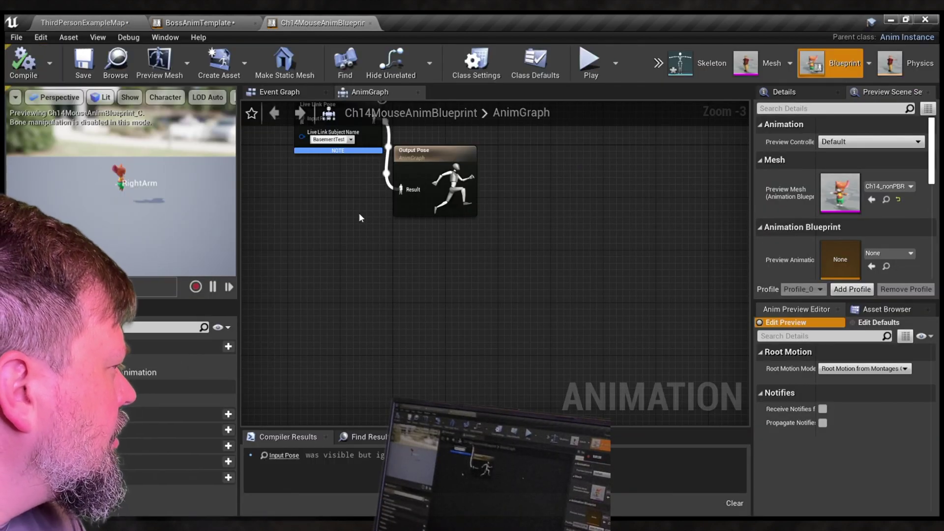
{"action": "scroll", "coordinate": [358, 213], "scroll_direction": "down", "scroll_amount": 9}
{"action": "scroll", "coordinate": [326, 227], "scroll_direction": "up", "scroll_amount": 7}
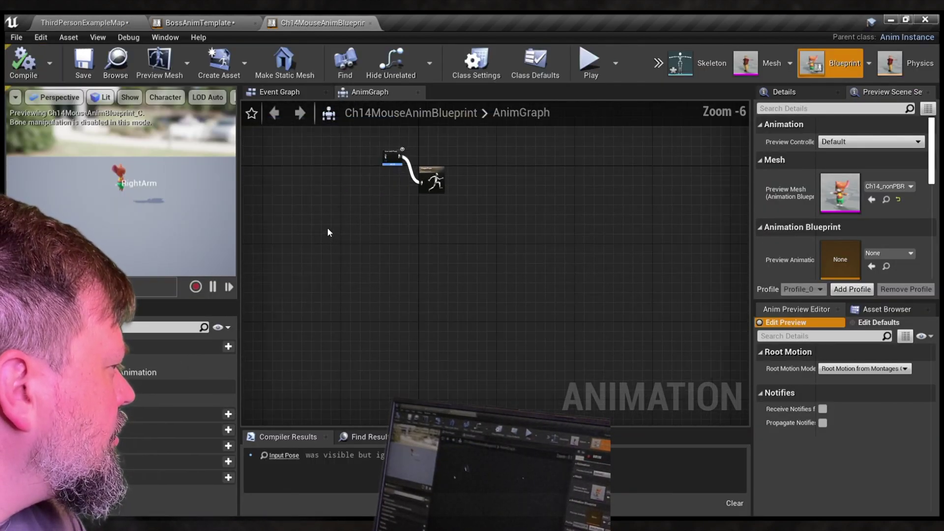
{"action": "scroll", "coordinate": [326, 227], "scroll_direction": "down", "scroll_amount": 5}
{"action": "scroll", "coordinate": [326, 228], "scroll_direction": "down", "scroll_amount": 1}
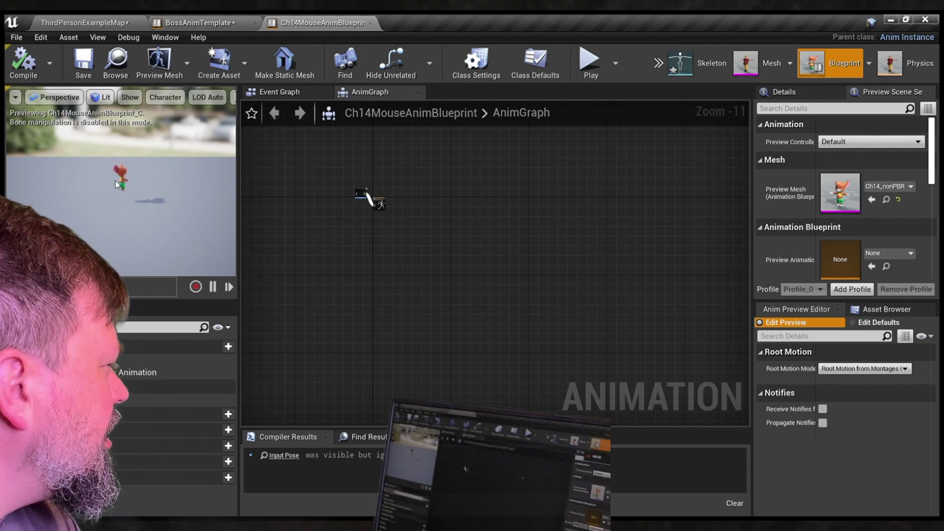
Step: Go back to the level and run it once more to compare the mouse's motion with the man in the hat
{"action": "left_click", "coordinate": [116, 61]}
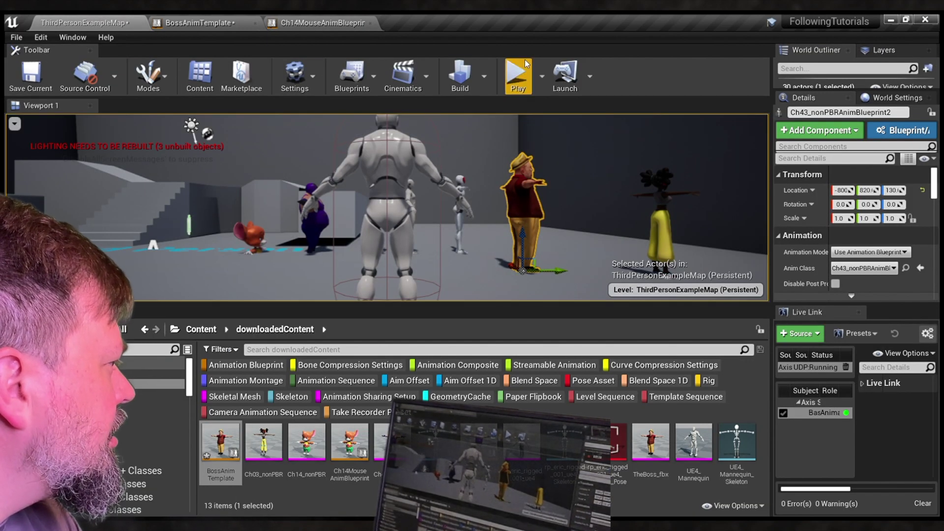
{"action": "left_click", "coordinate": [517, 74]}
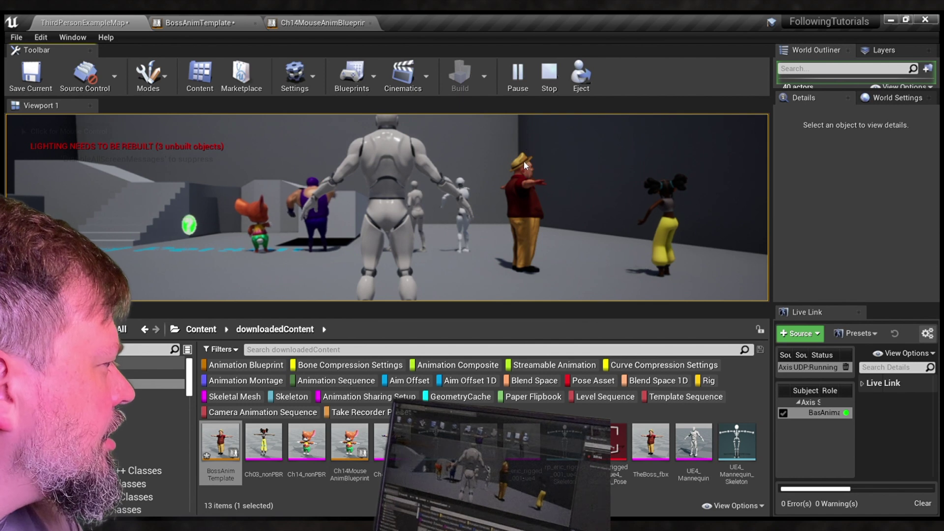
{"action": "left_click", "coordinate": [548, 77]}
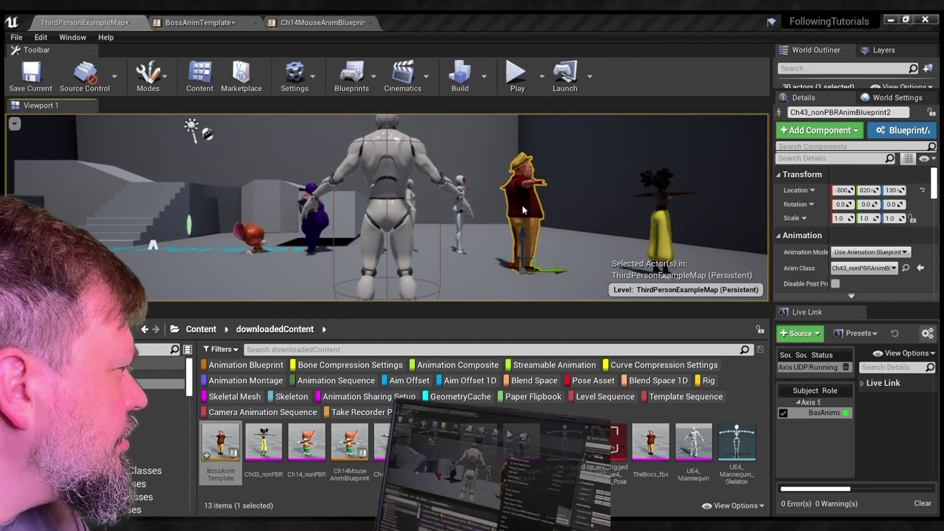
{"action": "left_click", "coordinate": [488, 201]}
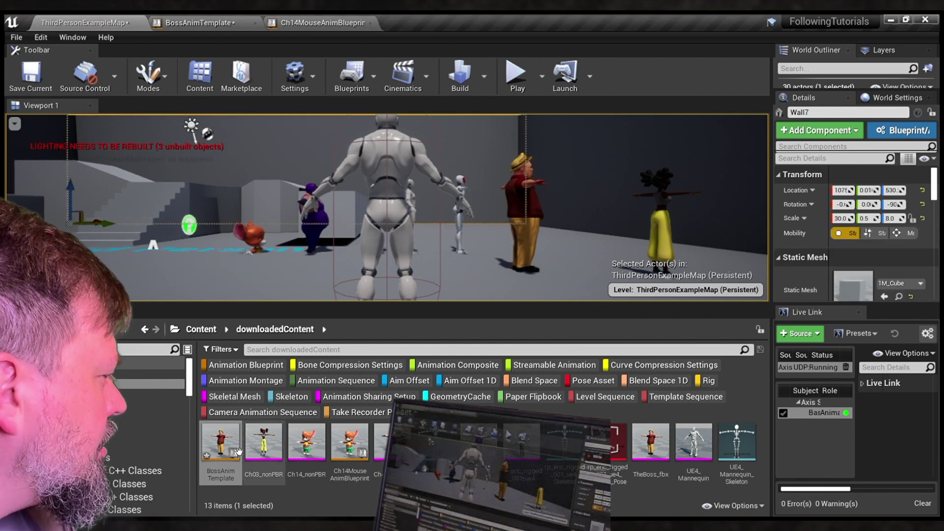
{"action": "left_click_drag", "start_coordinate": [227, 448], "coordinate": [227, 287]}
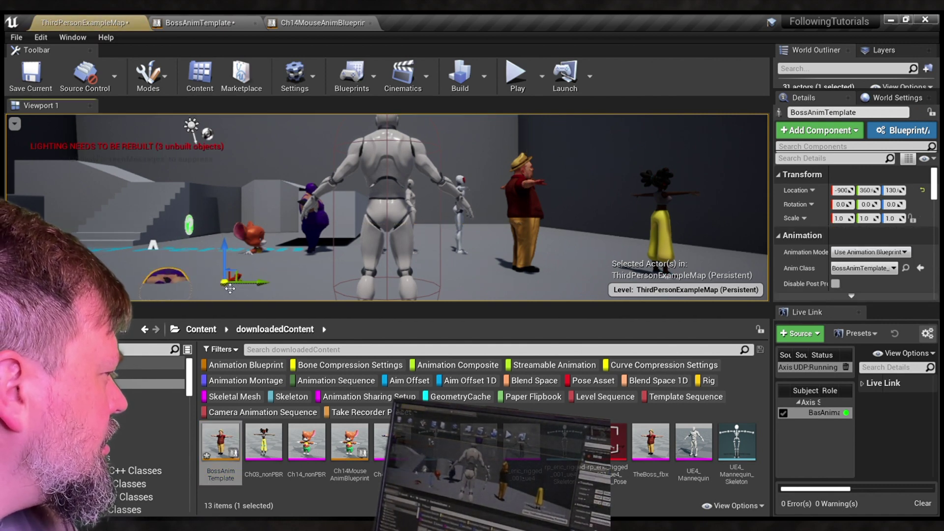
{"action": "left_click_drag", "start_coordinate": [227, 228], "coordinate": [225, 207]}
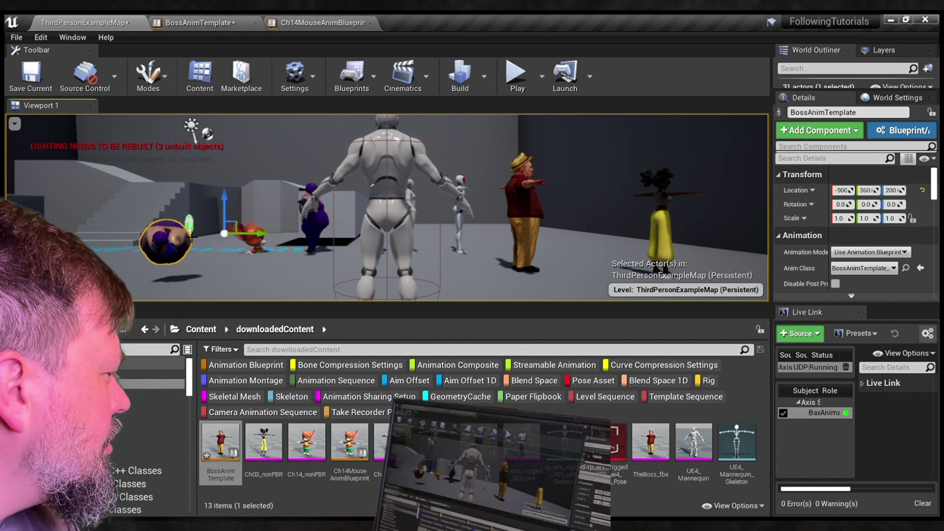
{"action": "key", "text": "Delete"}
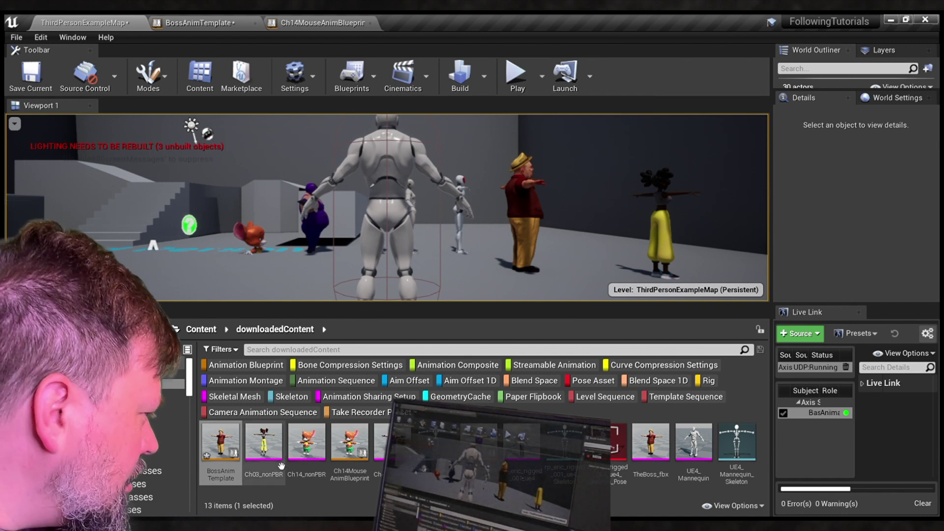
Step: Place a BossAnimTemplate character on the floor between the man in the hat and the Ch03 figure, using the TheBoss_fbx skeletal mesh
{"action": "left_click_drag", "start_coordinate": [221, 450], "coordinate": [618, 208]}
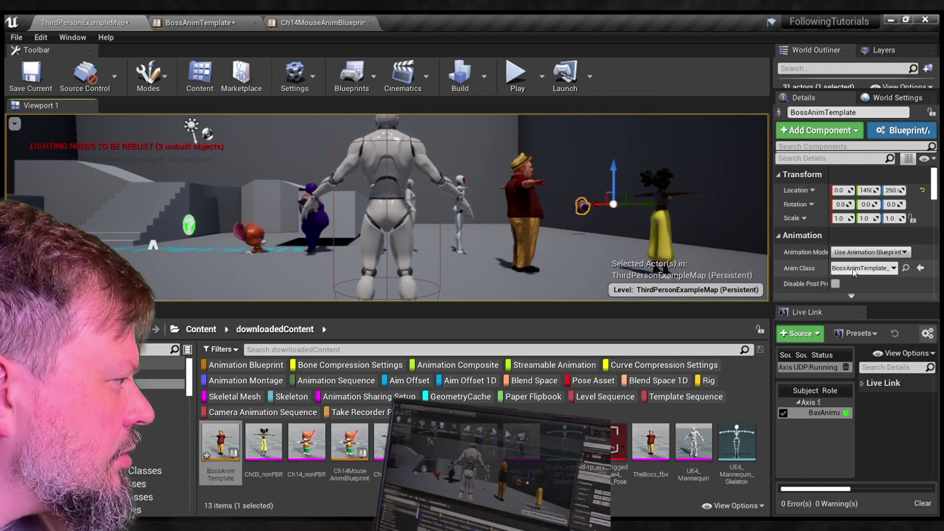
{"action": "scroll", "coordinate": [857, 231], "scroll_direction": "down", "scroll_amount": 3}
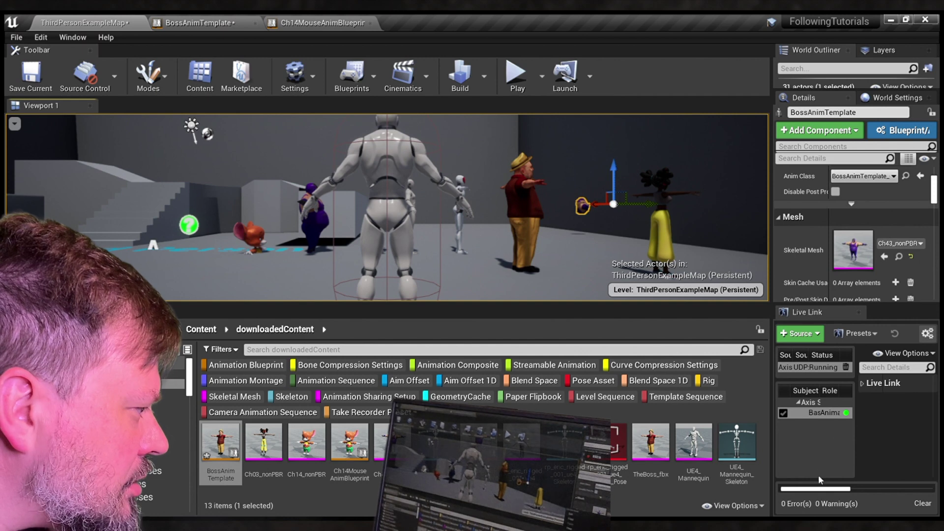
{"action": "left_click", "coordinate": [832, 446]}
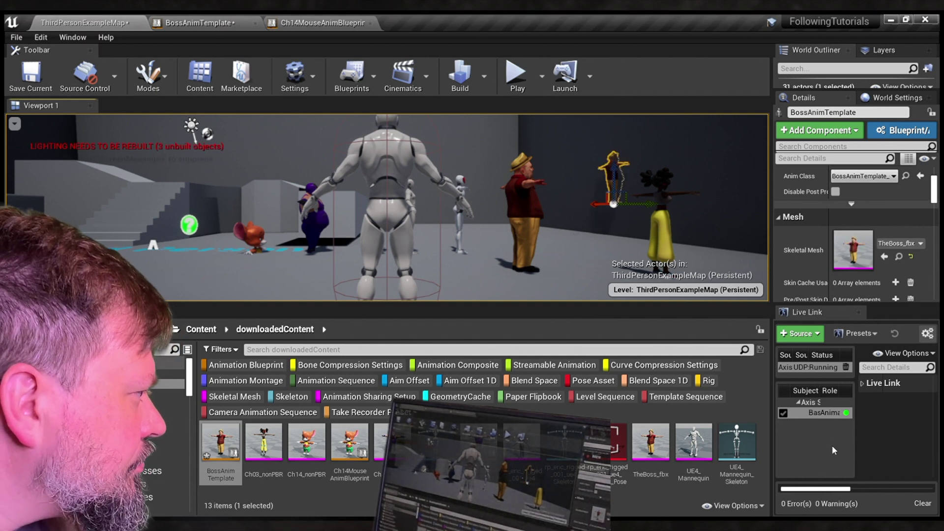
{"action": "left_click_drag", "start_coordinate": [620, 191], "coordinate": [615, 211]}
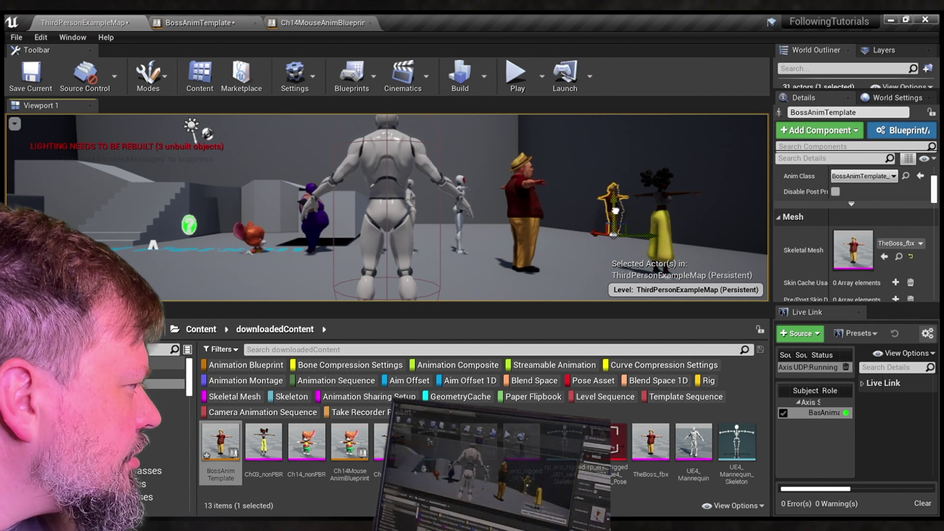
{"action": "left_click_drag", "start_coordinate": [646, 239], "coordinate": [584, 207]}
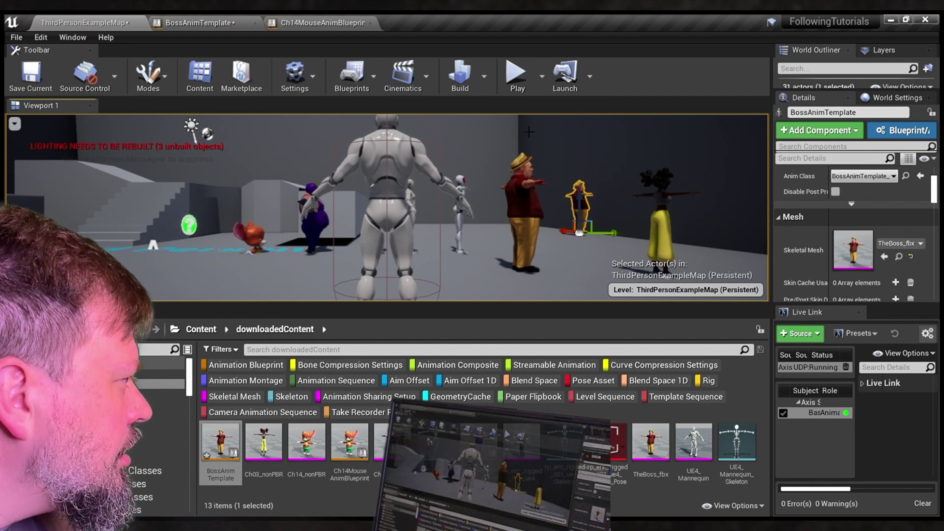
Step: Run the level to check whether the newly placed TheBoss_fbx character follows the live motion
{"action": "left_click", "coordinate": [519, 91]}
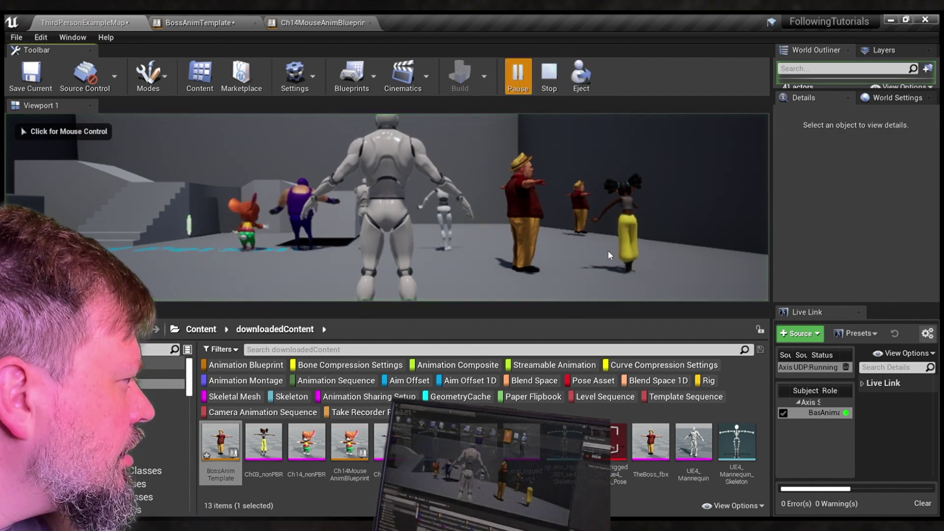
{"action": "left_click", "coordinate": [576, 198]}
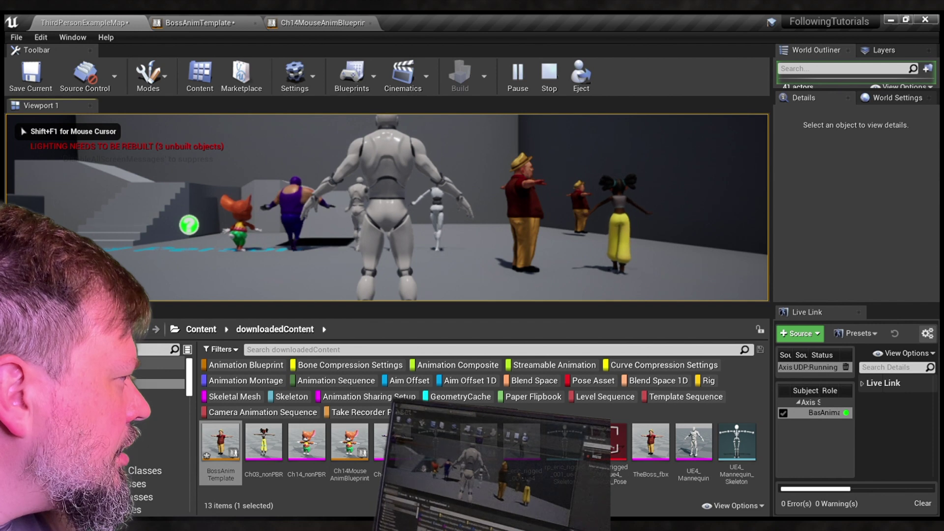
{"action": "key", "text": "Escape"}
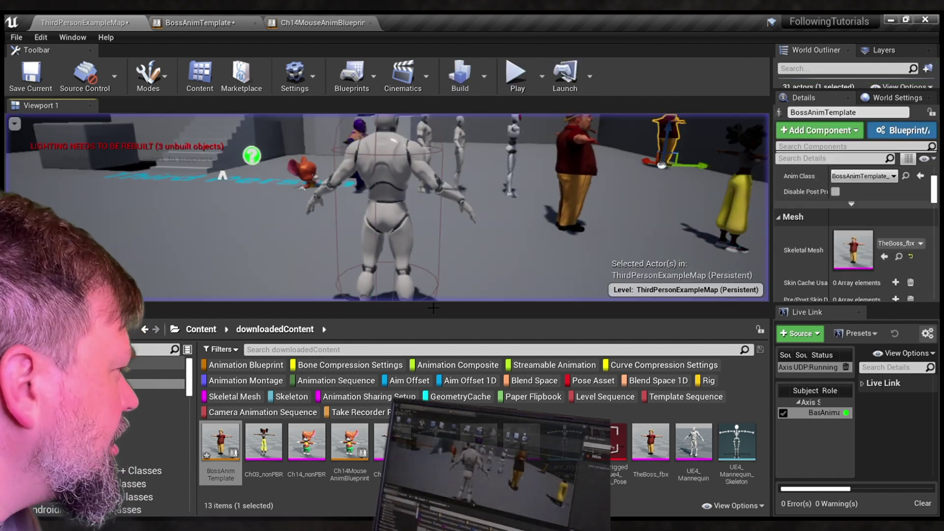
Step: In the BossAnimTemplate AnimGraph, replace the Live Link Pose node with a new one placed clear of Output Pose
{"action": "left_click", "coordinate": [235, 20]}
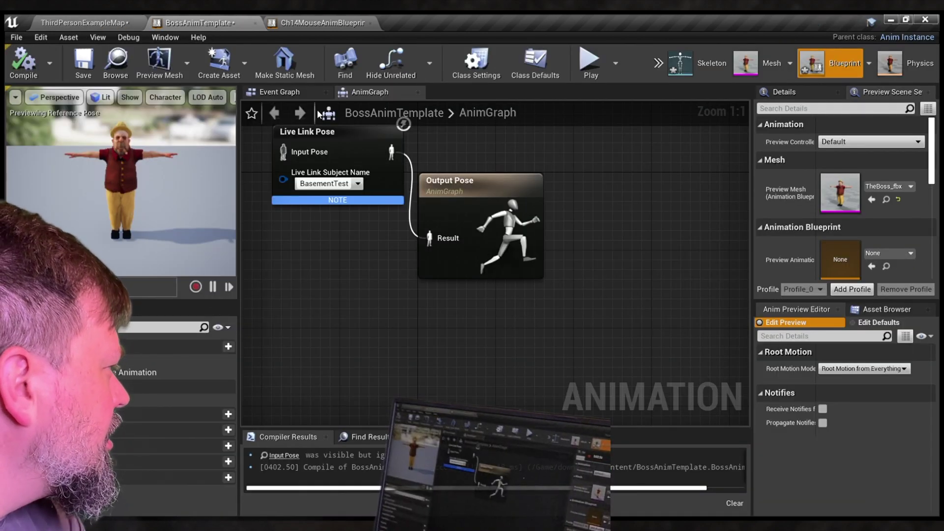
{"action": "left_click", "coordinate": [342, 199]}
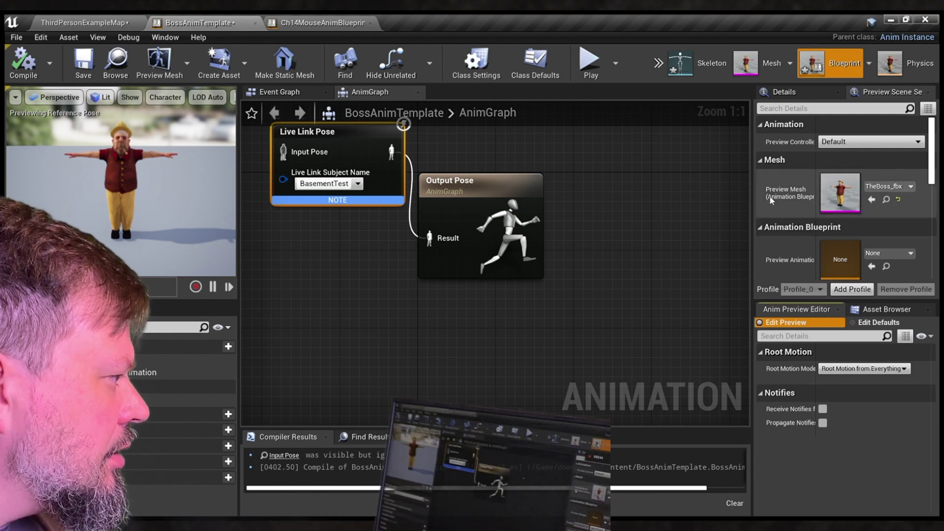
{"action": "left_click", "coordinate": [370, 269]}
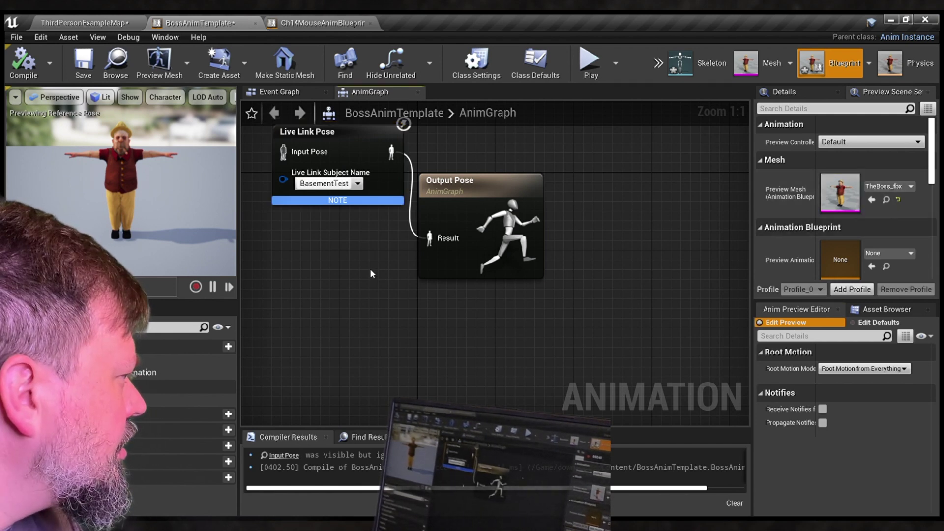
{"action": "left_click", "coordinate": [352, 163]}
{"action": "key", "text": "Delete"}
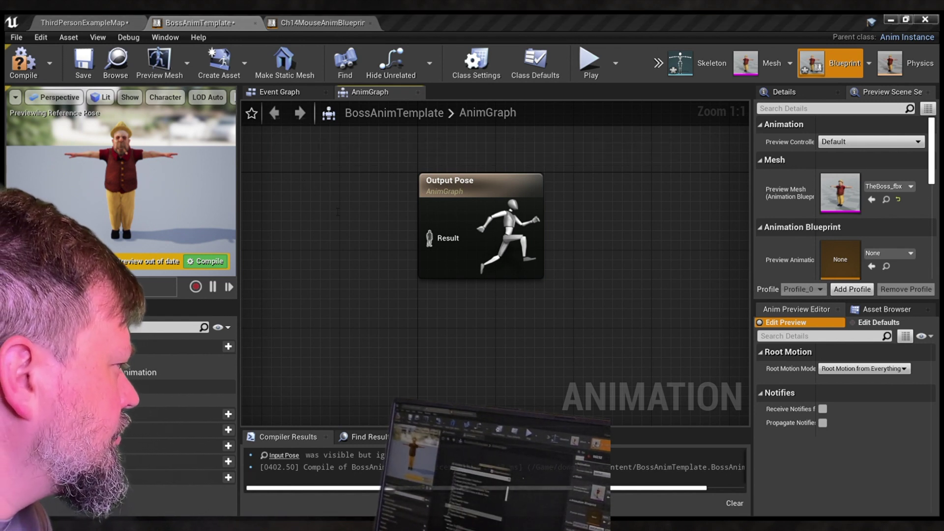
{"action": "key", "text": "ctrl+z"}
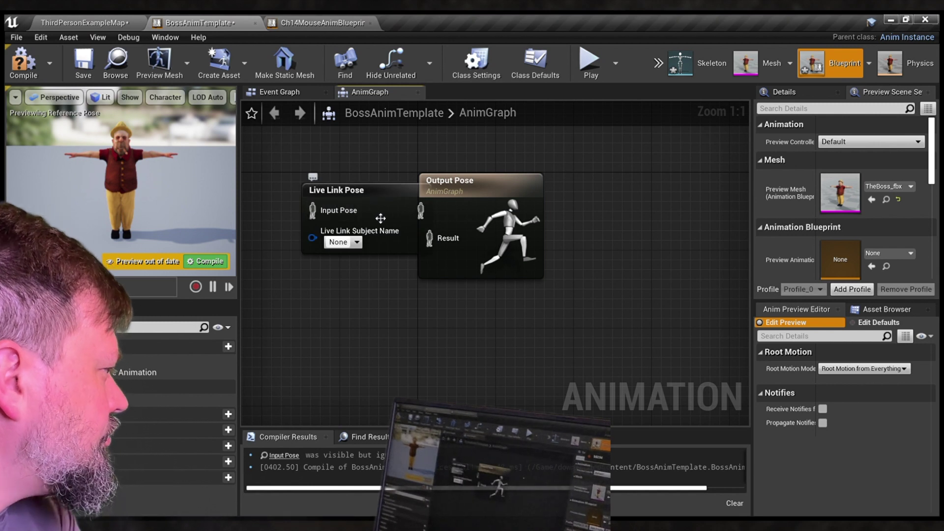
{"action": "left_click", "coordinate": [375, 184]}
{"action": "left_click_drag", "start_coordinate": [374, 181], "coordinate": [354, 191]}
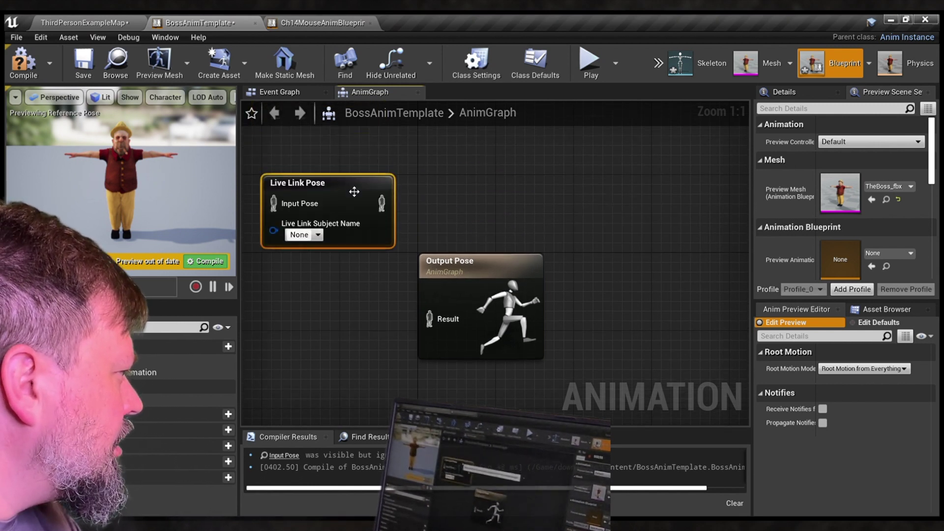
Step: Set the Live Link Pose subject name to BasementTest, connect its output to Output Pose's Result, and compile the blueprint
{"action": "left_click", "coordinate": [313, 240]}
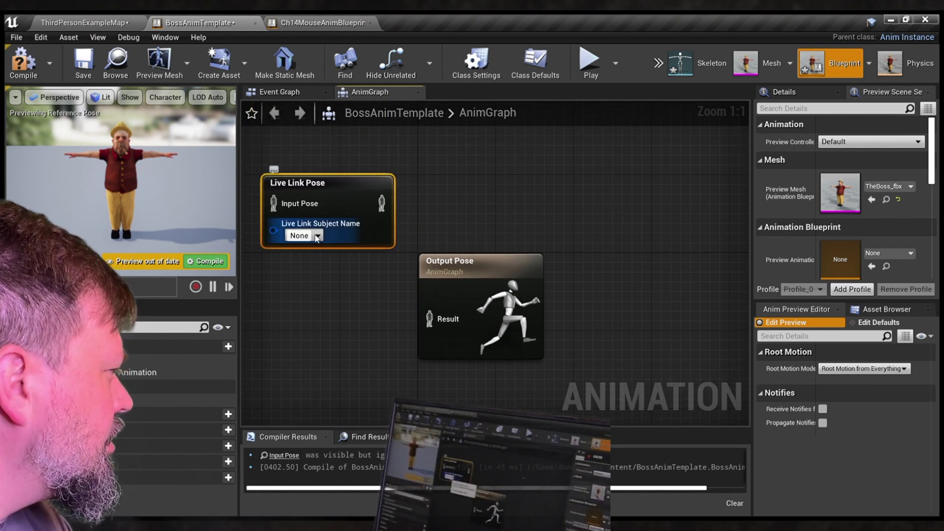
{"action": "left_click", "coordinate": [318, 274]}
{"action": "left_click_drag", "start_coordinate": [380, 211], "coordinate": [423, 299]}
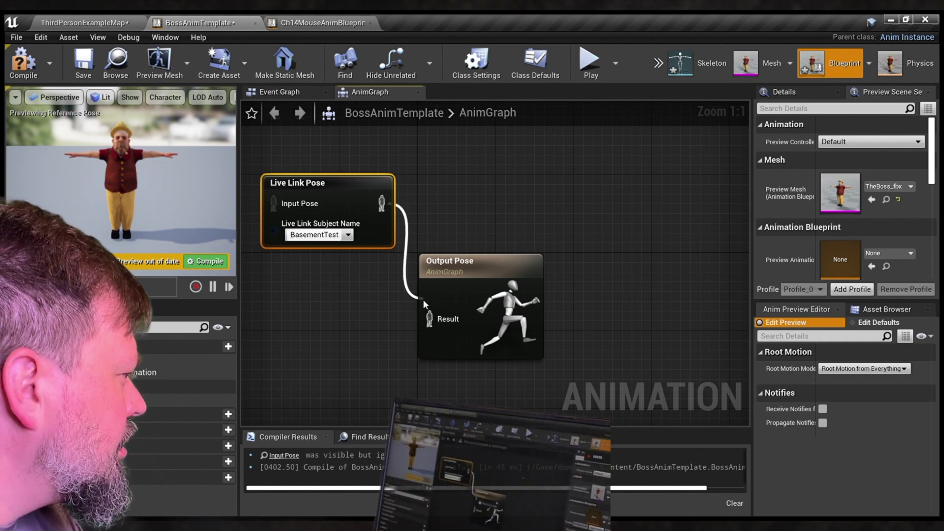
{"action": "left_click", "coordinate": [378, 264]}
{"action": "left_click_drag", "start_coordinate": [435, 317], "coordinate": [441, 328]}
{"action": "left_click", "coordinate": [356, 189]}
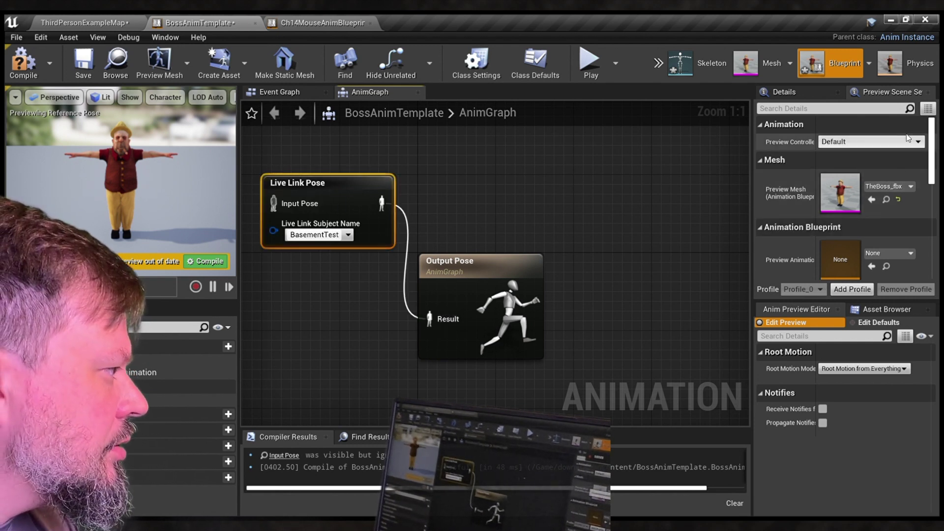
{"action": "scroll", "coordinate": [887, 222], "scroll_direction": "down", "scroll_amount": 10}
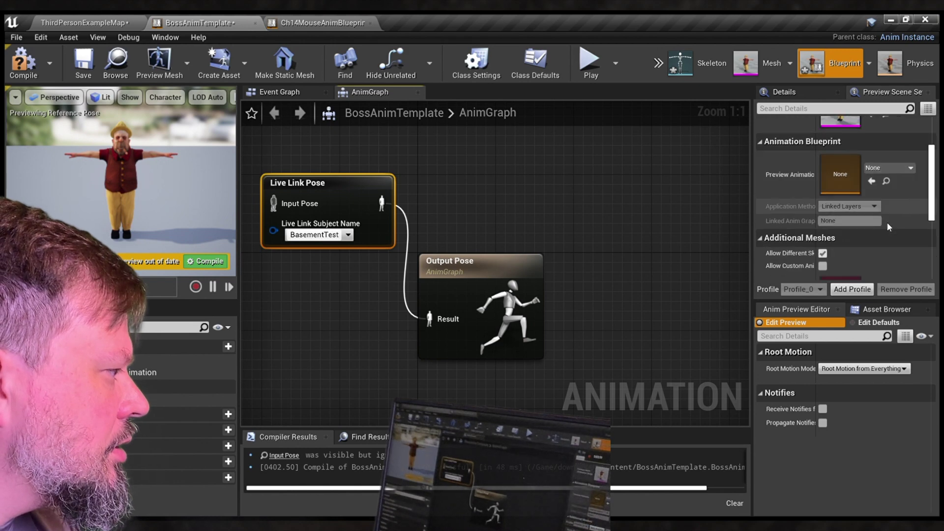
{"action": "scroll", "coordinate": [888, 223], "scroll_direction": "up", "scroll_amount": 10}
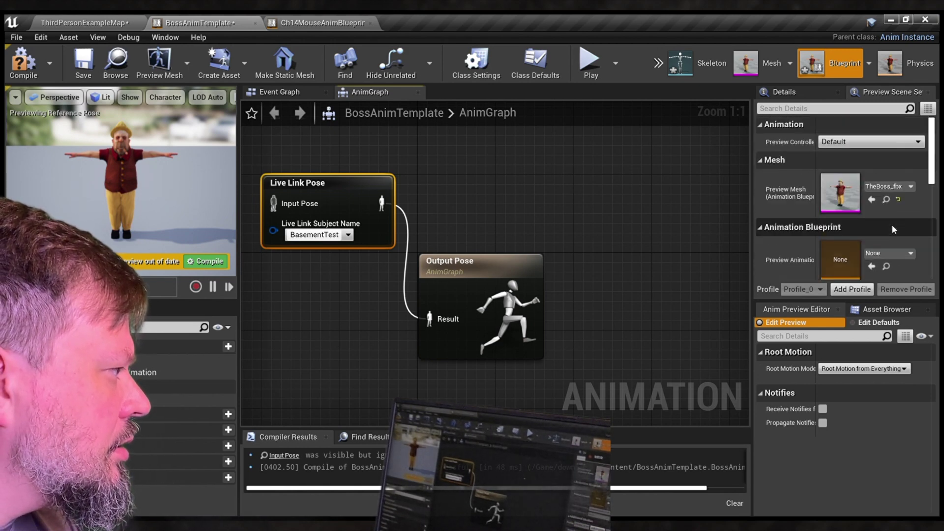
{"action": "left_click", "coordinate": [198, 261]}
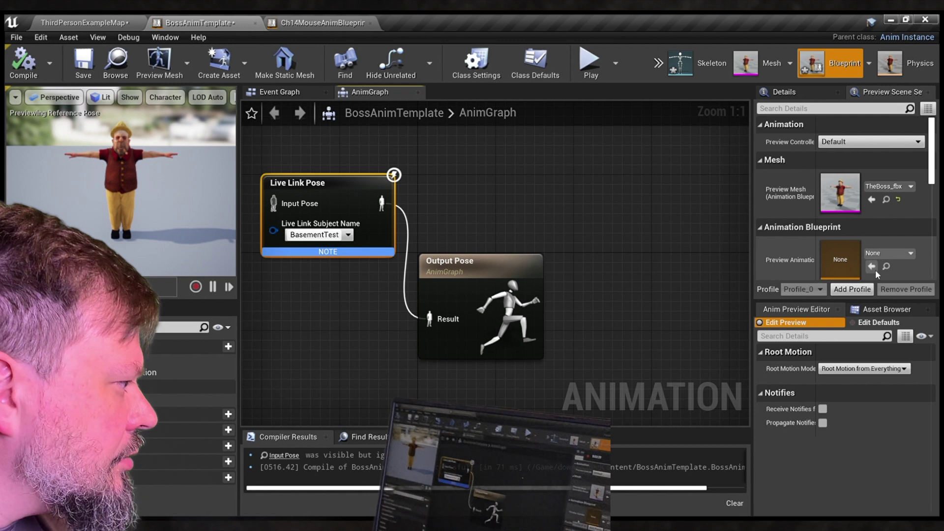
Step: Set the Live Link Pose node's retarget asset to the Mixamo_Old Live Link asset and recompile BossAnimTemplate
{"action": "scroll", "coordinate": [841, 220], "scroll_direction": "down", "scroll_amount": 3}
{"action": "scroll", "coordinate": [840, 221], "scroll_direction": "up", "scroll_amount": 3}
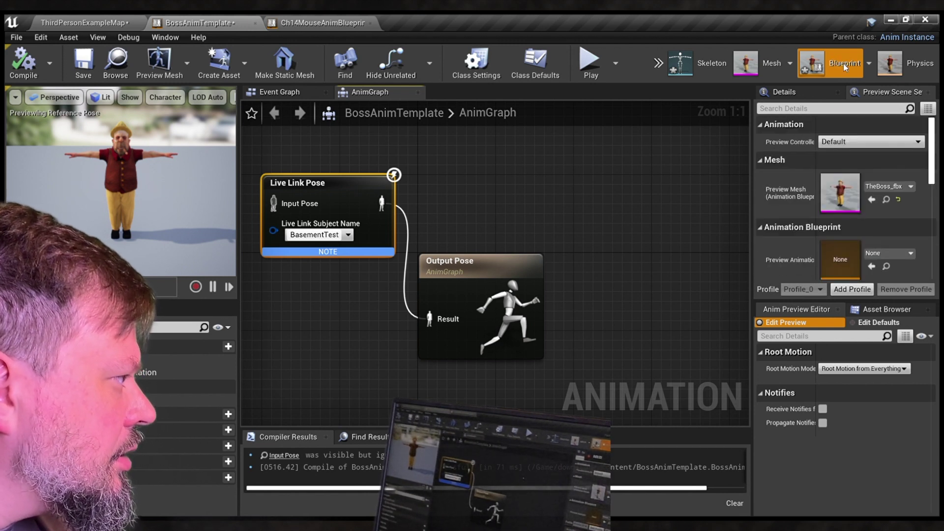
{"action": "left_click", "coordinate": [773, 93]}
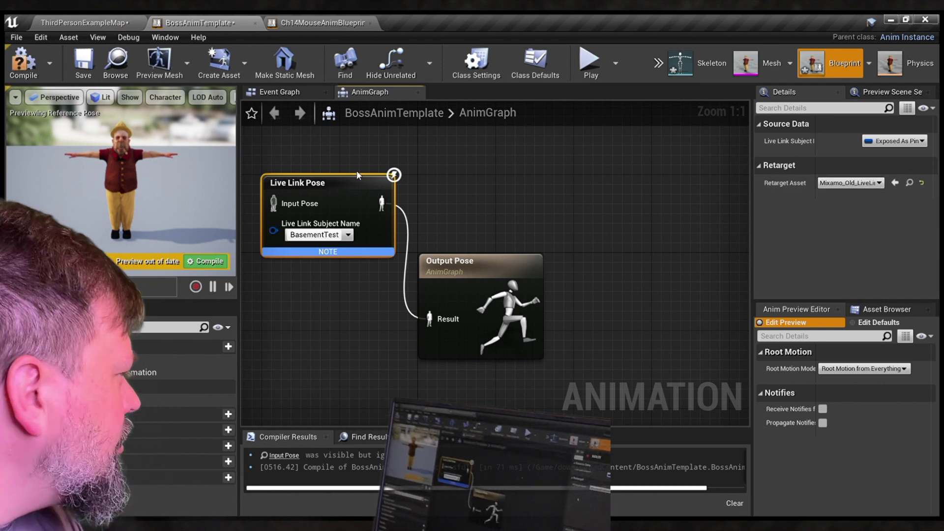
{"action": "left_click", "coordinate": [199, 260]}
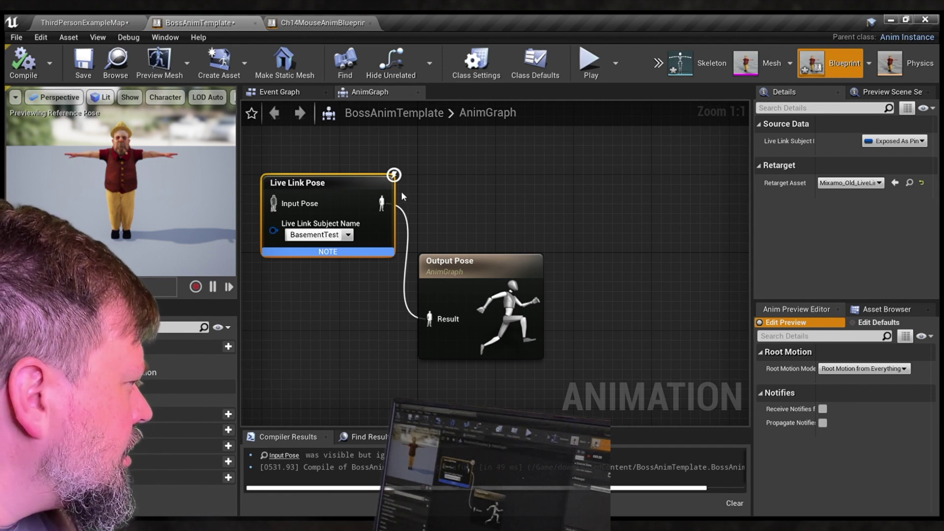
Step: Examine the Live Link Pose setup in the Ch14MouseAnimBlueprint AnimGraph for comparison with BossAnimTemplate
{"action": "left_click", "coordinate": [332, 23]}
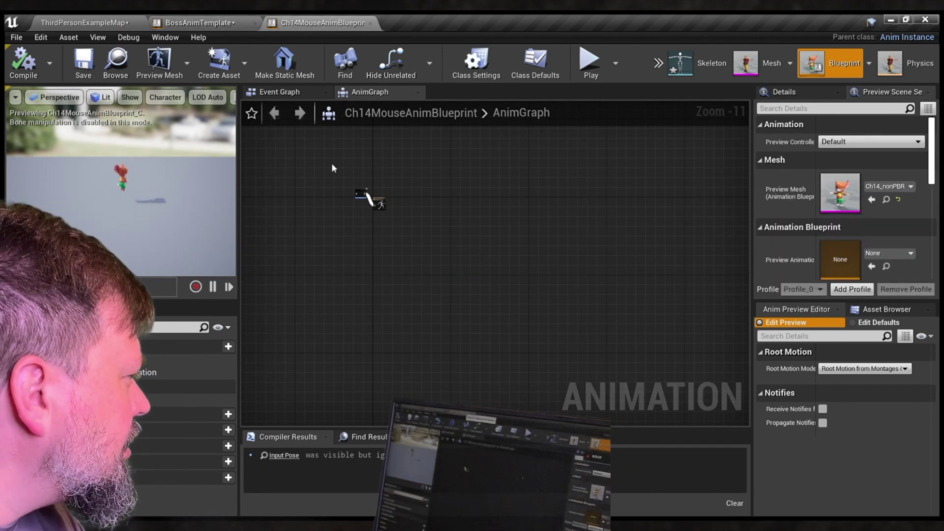
{"action": "scroll", "coordinate": [352, 151], "scroll_direction": "up", "scroll_amount": 11}
{"action": "scroll", "coordinate": [352, 151], "scroll_direction": "down", "scroll_amount": 11}
{"action": "scroll", "coordinate": [351, 151], "scroll_direction": "up", "scroll_amount": 11}
{"action": "scroll", "coordinate": [352, 152], "scroll_direction": "down", "scroll_amount": 3}
{"action": "scroll", "coordinate": [352, 156], "scroll_direction": "down", "scroll_amount": 1}
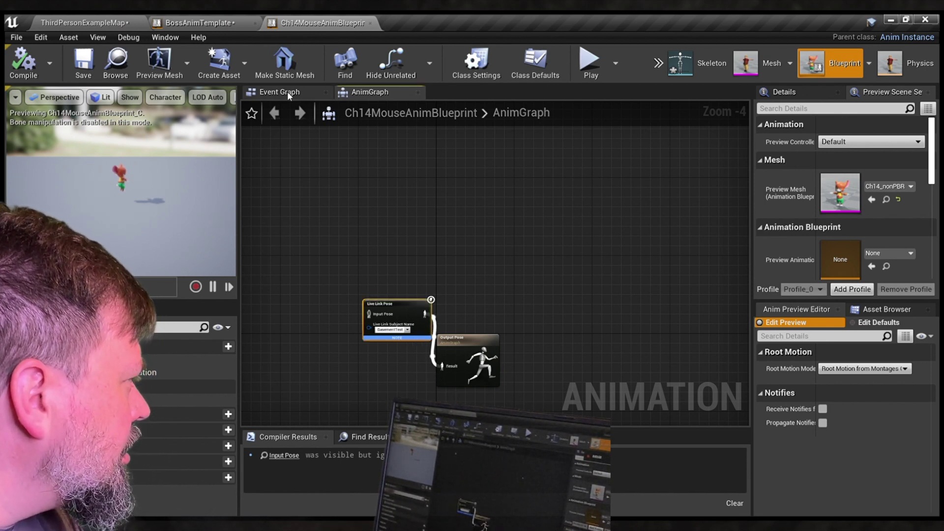
Step: Return to BossAnimTemplate, choose BasementTest again as the Live Link subject, and recompile
{"action": "left_click", "coordinate": [214, 20]}
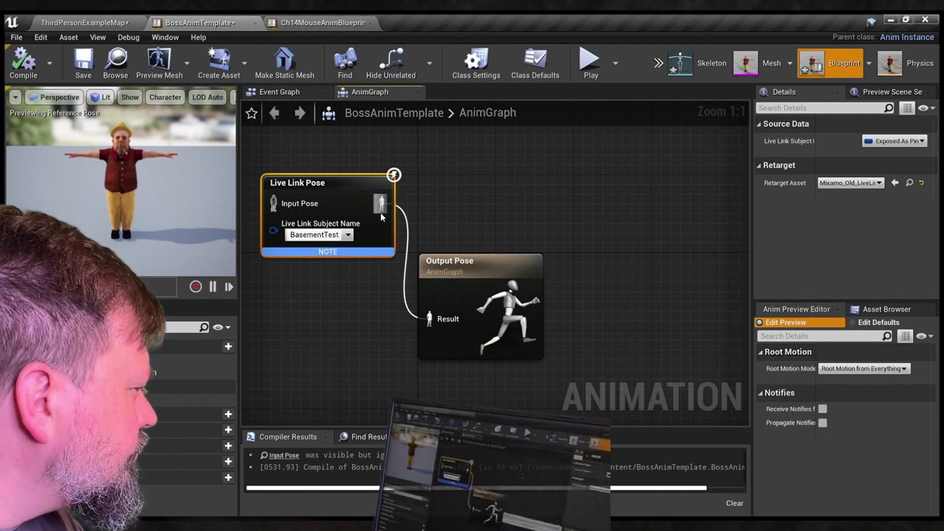
{"action": "left_click", "coordinate": [346, 234]}
{"action": "left_click", "coordinate": [315, 275]}
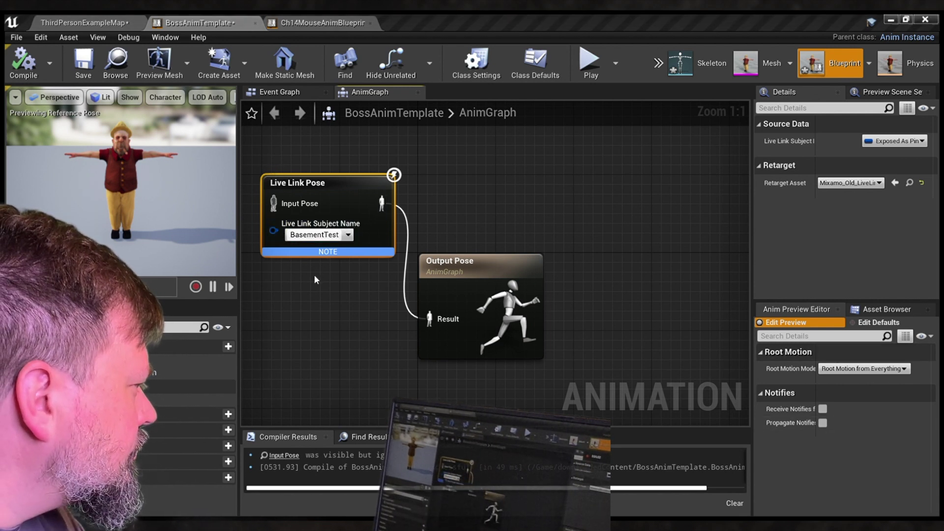
{"action": "left_click", "coordinate": [204, 262]}
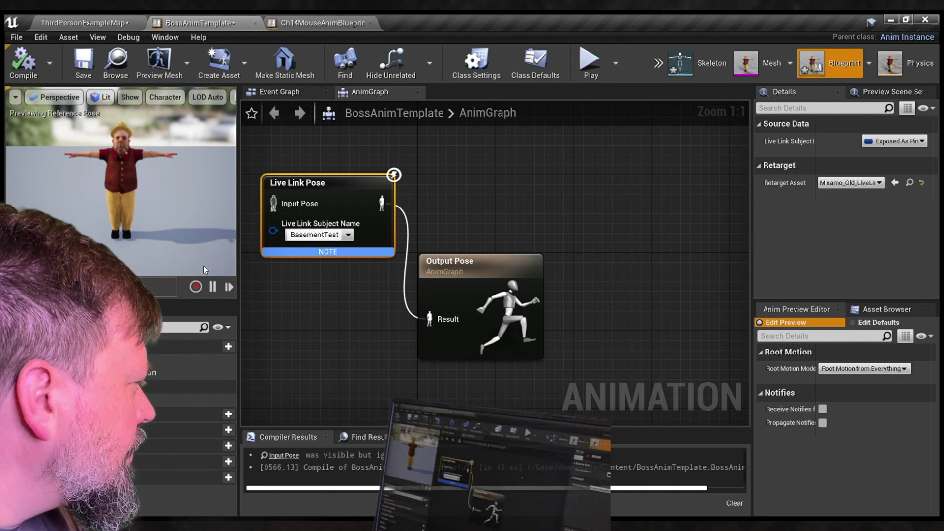
Step: Trace the compiler note about Input Pose to its node and inspect the details of Live Link Pose and Output Pose
{"action": "left_click", "coordinate": [397, 178]}
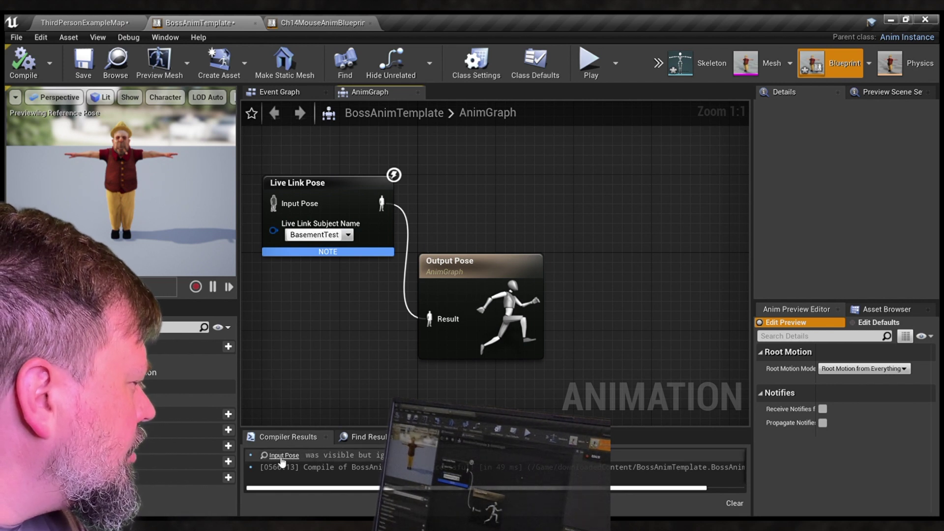
{"action": "left_click", "coordinate": [349, 456]}
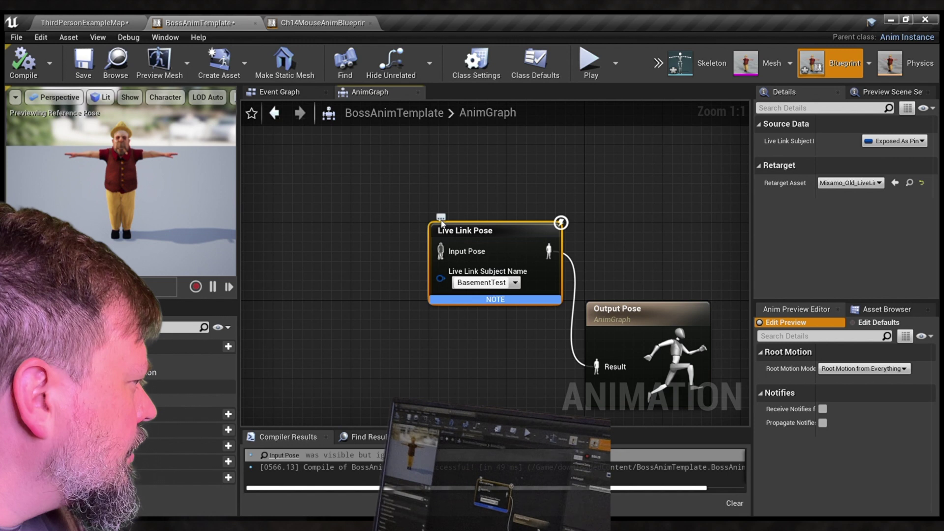
{"action": "mouse_move", "coordinate": [441, 222]}
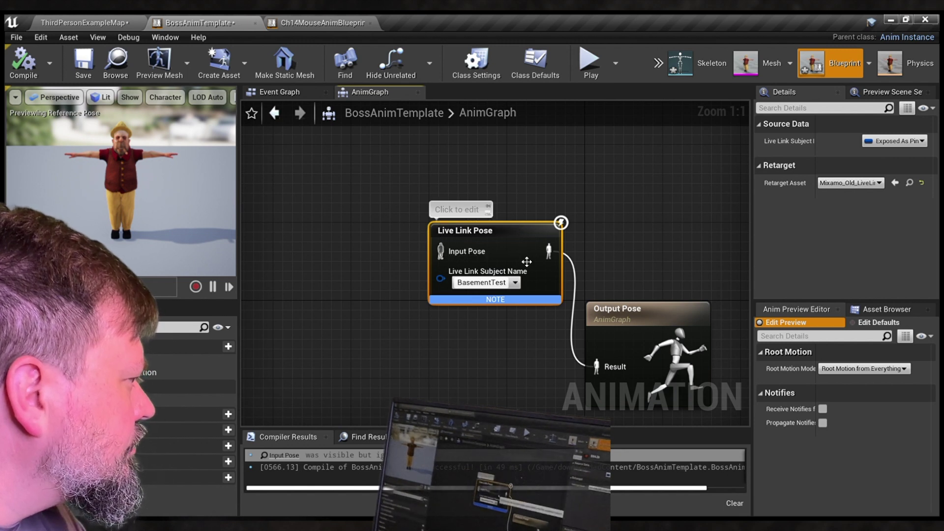
{"action": "left_click", "coordinate": [561, 223]}
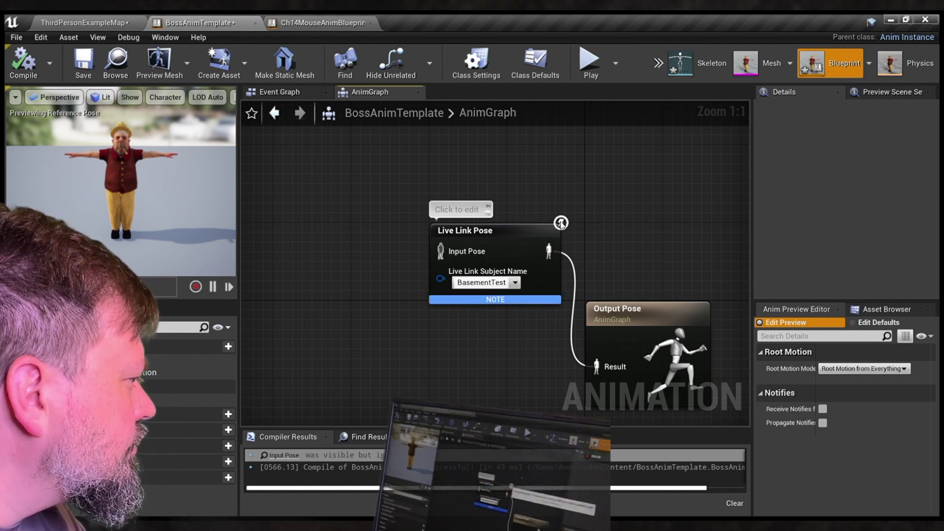
{"action": "left_click", "coordinate": [528, 245]}
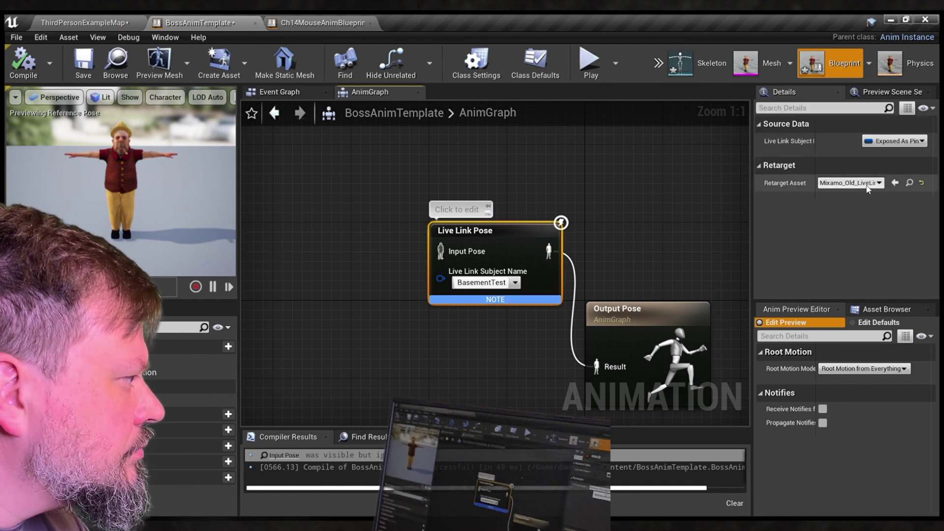
{"action": "left_click", "coordinate": [644, 235]}
{"action": "left_click", "coordinate": [634, 308]}
{"action": "scroll", "coordinate": [622, 306], "scroll_direction": "down", "scroll_amount": 12}
{"action": "scroll", "coordinate": [621, 305], "scroll_direction": "up", "scroll_amount": 12}
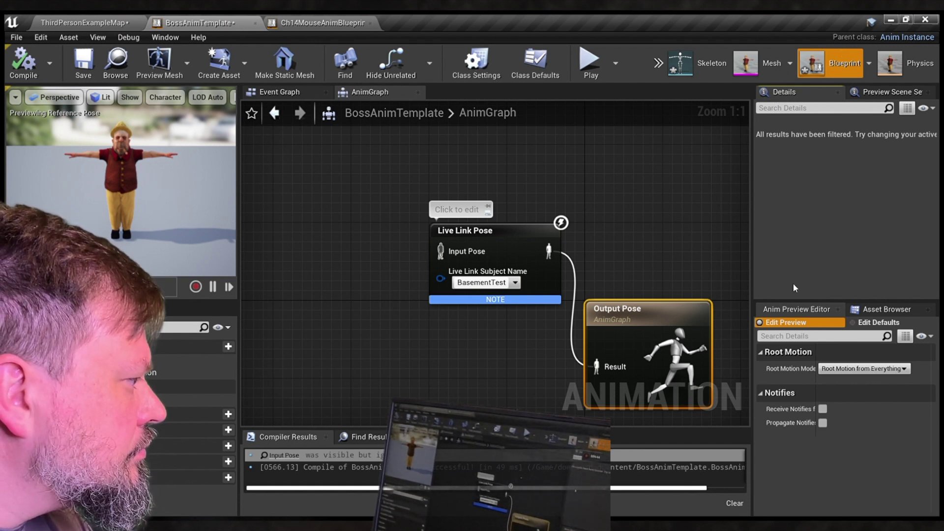
Step: Try the Studio Live Link retarget asset on the Live Link Pose node, undo the swap, and recompile
{"action": "left_click", "coordinate": [536, 241]}
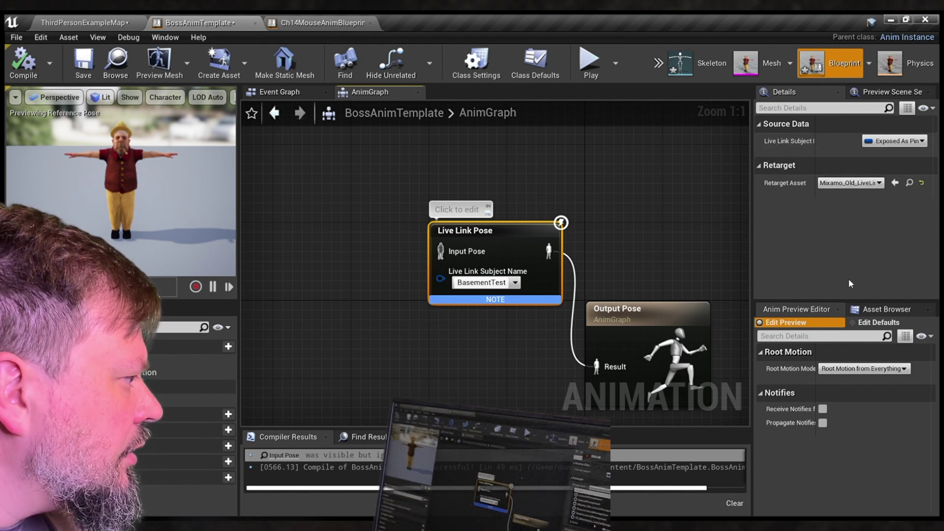
{"action": "left_click", "coordinate": [822, 256]}
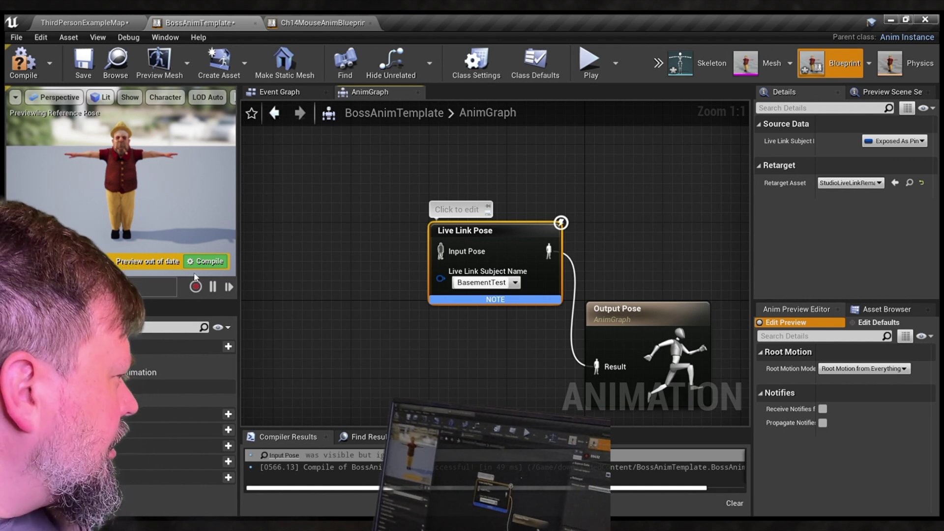
{"action": "left_click", "coordinate": [203, 261]}
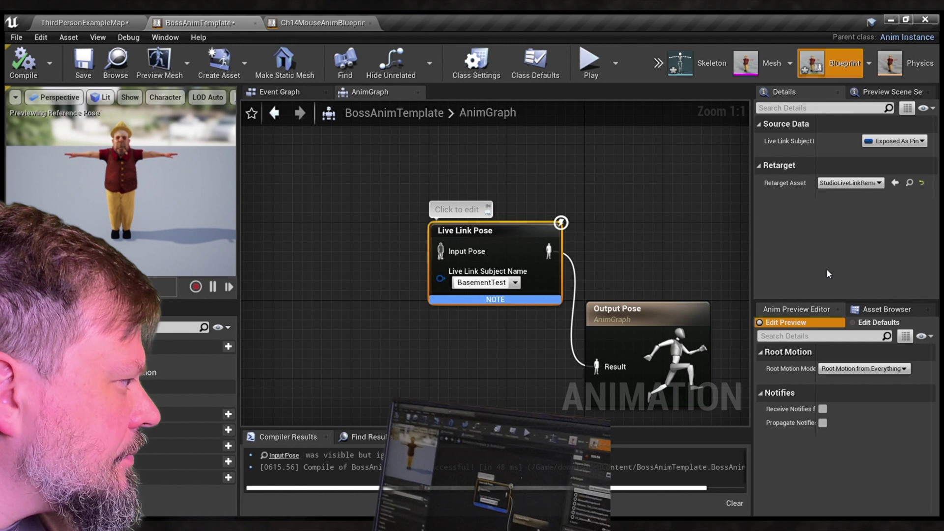
{"action": "key", "text": "ctrl+z"}
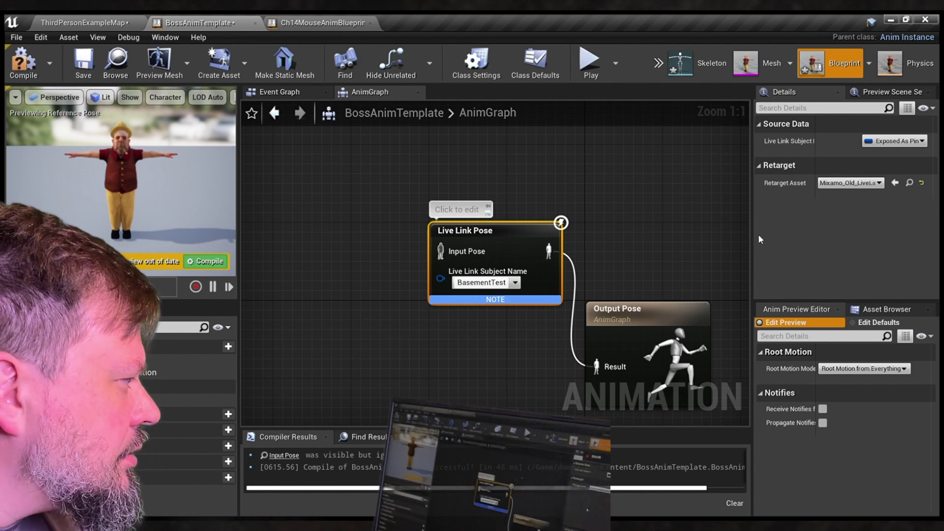
{"action": "left_click", "coordinate": [203, 261]}
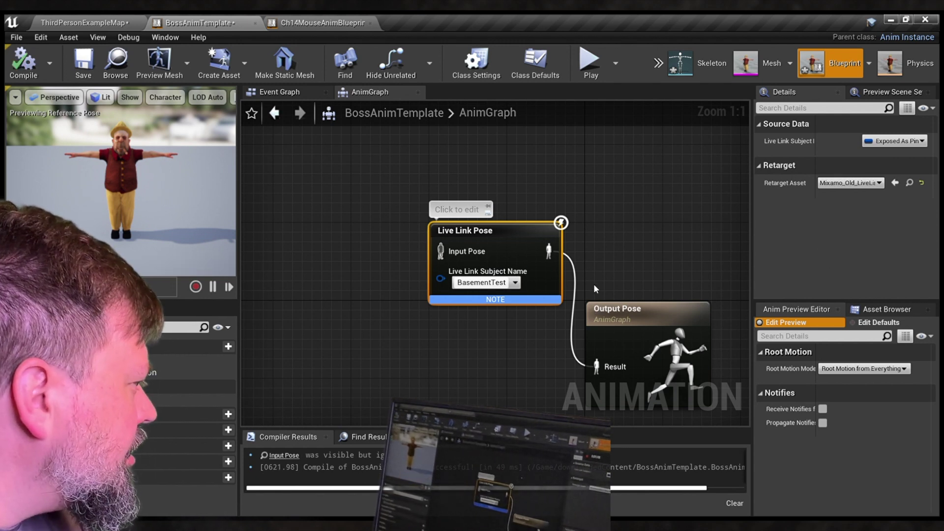
Step: Go back to the level, check the Live Link subjects, and run it to see whether the BossAnimTemplate character follows the motion
{"action": "left_click", "coordinate": [48, 21]}
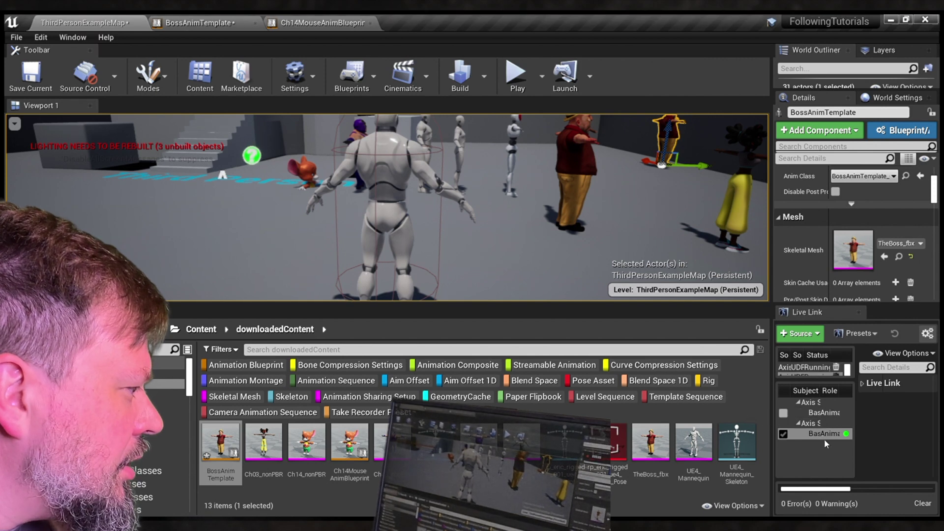
{"action": "left_click", "coordinate": [823, 435]}
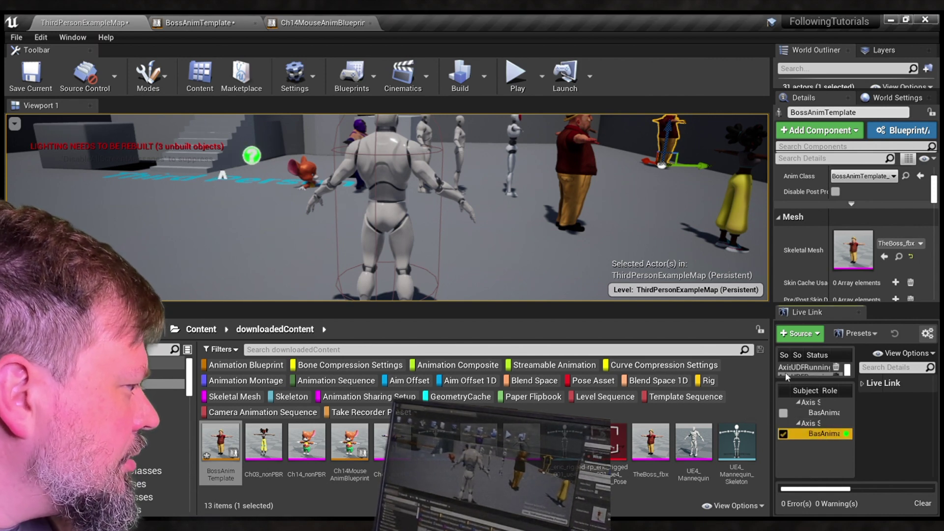
{"action": "left_click", "coordinate": [820, 415]}
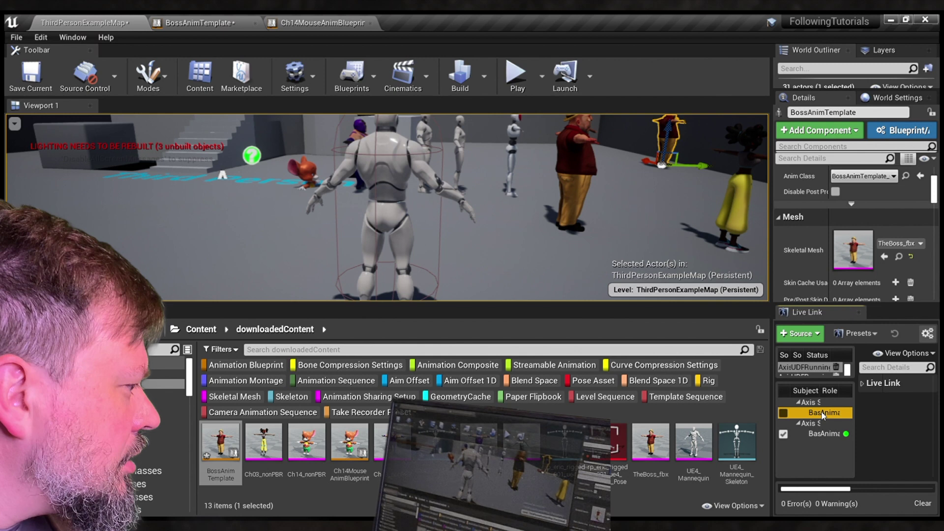
{"action": "left_click", "coordinate": [517, 81]}
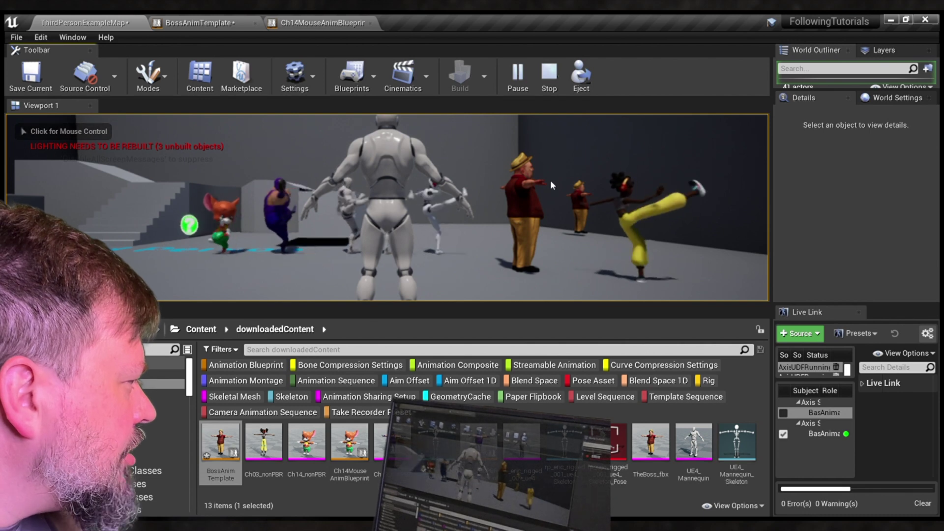
{"action": "left_click", "coordinate": [515, 198]}
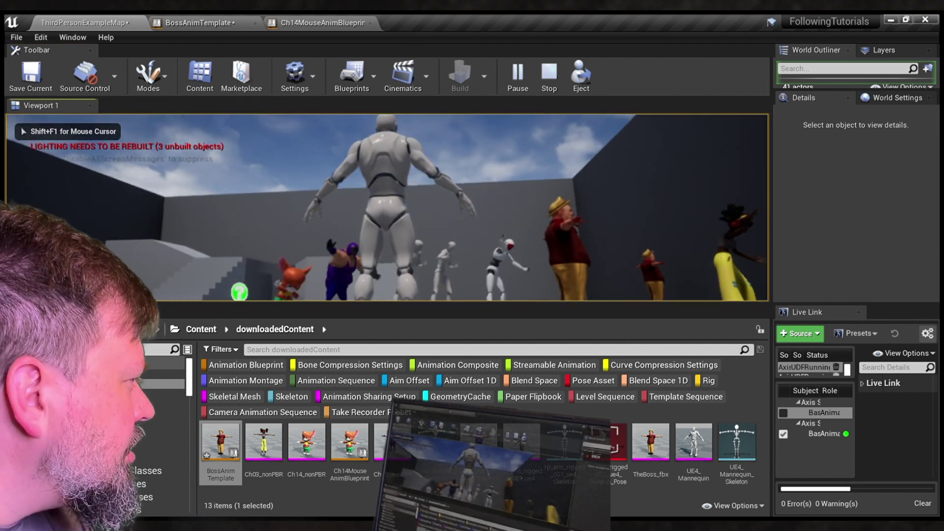
{"action": "key", "text": "Escape"}
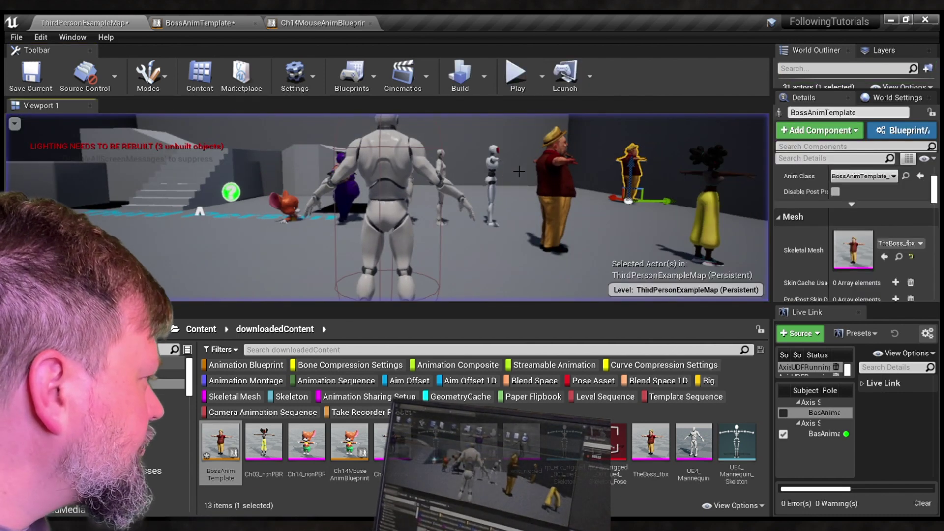
Step: Delete the BossAnimTemplate character standing behind the man in the hat
{"action": "left_click", "coordinate": [555, 197]}
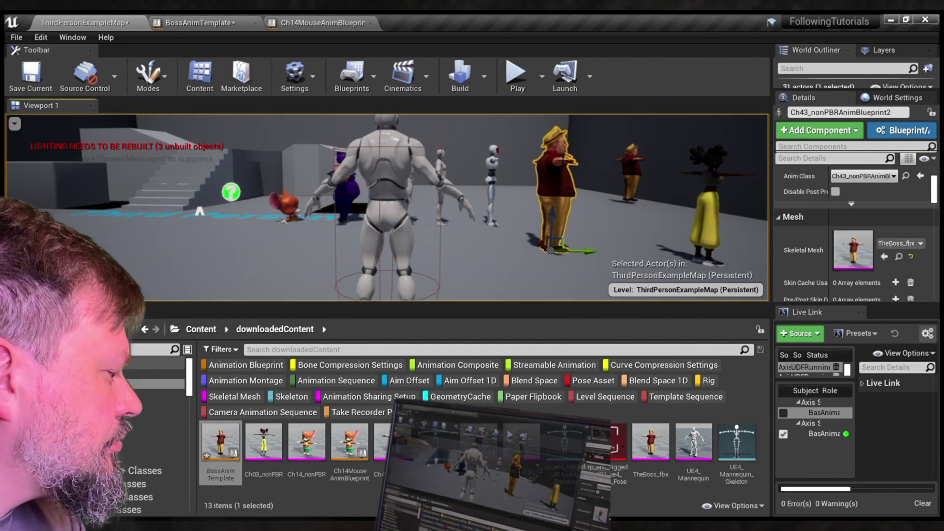
{"action": "left_click", "coordinate": [633, 168]}
{"action": "key", "text": "Delete"}
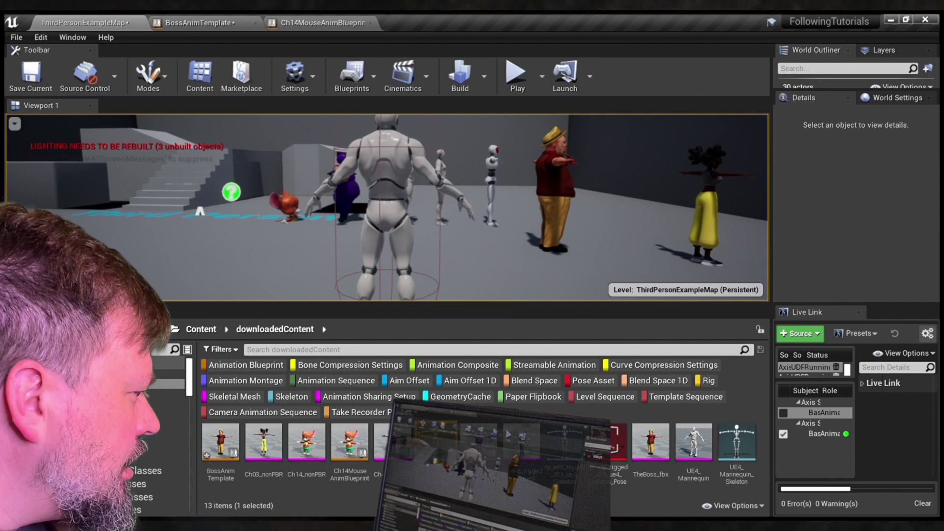
Step: Place a Ch14MouseAnimBlueprint character between the man in the hat and the Ch03 figure, using the TheBoss_fbx skeletal mesh
{"action": "left_click", "coordinate": [617, 471]}
{"action": "left_click", "coordinate": [608, 497]}
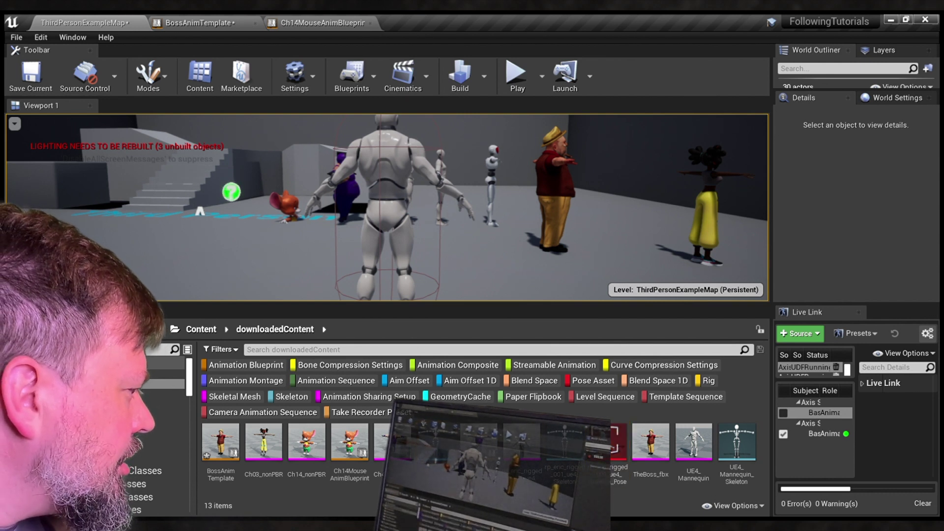
{"action": "left_click", "coordinate": [350, 442]}
{"action": "left_click_drag", "start_coordinate": [349, 442], "coordinate": [643, 248]}
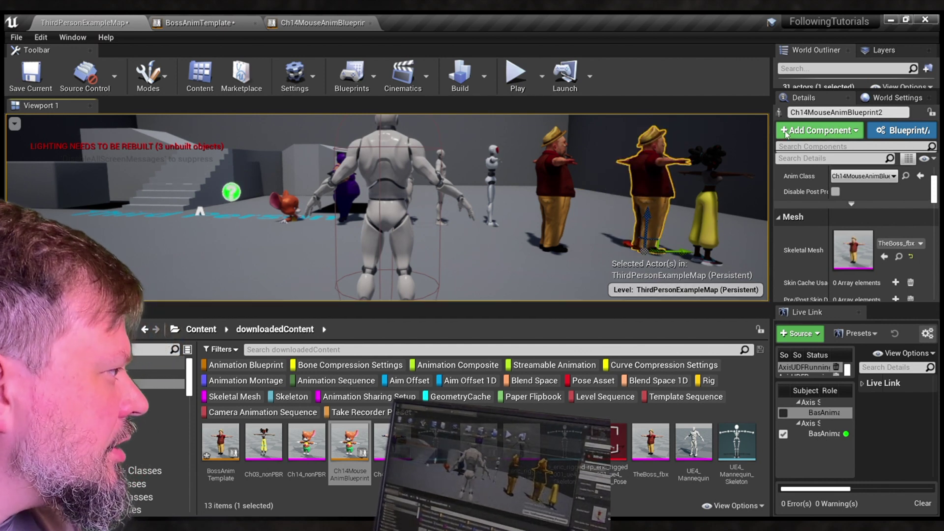
Step: Run the level to check whether TheBoss_fbx character driven by the mouse blueprint follows the motion, and stop it
{"action": "left_click", "coordinate": [516, 74]}
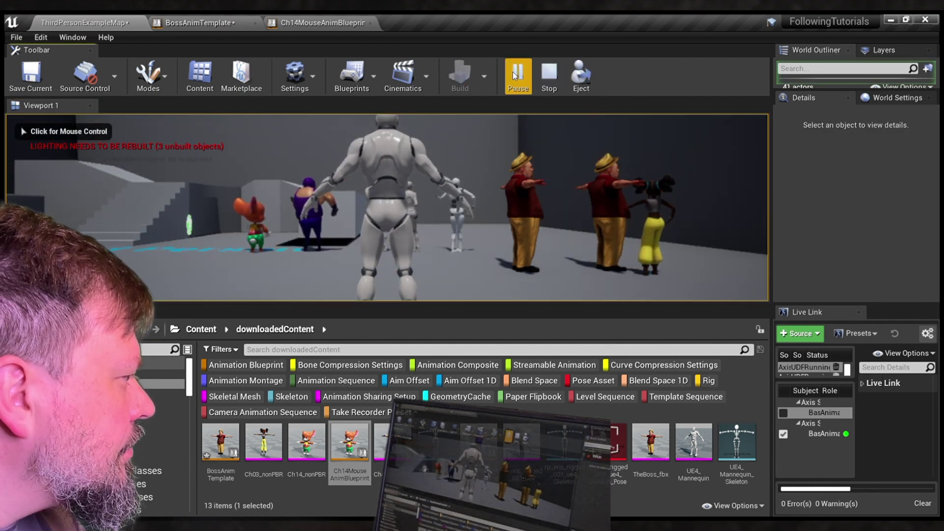
{"action": "left_click", "coordinate": [612, 184]}
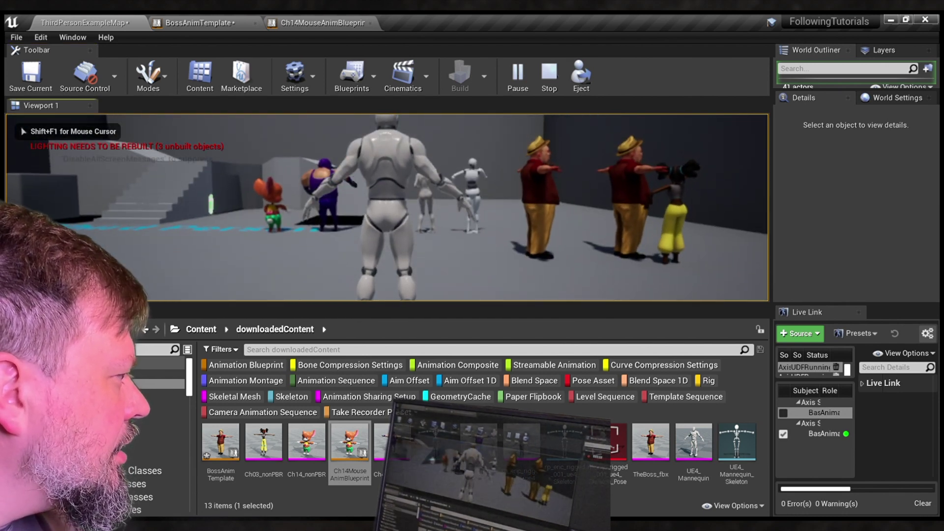
{"action": "key", "text": "Escape"}
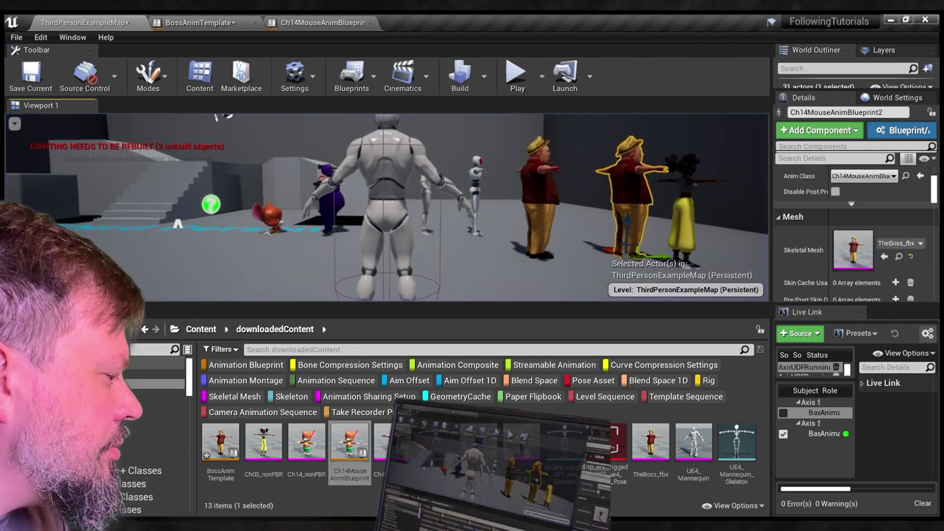
Step: Replace the Ch14MouseAnimBlueprint character between the man in the hat and the Ch03 figure with a BossAnimTemplate character
{"action": "left_click", "coordinate": [328, 21]}
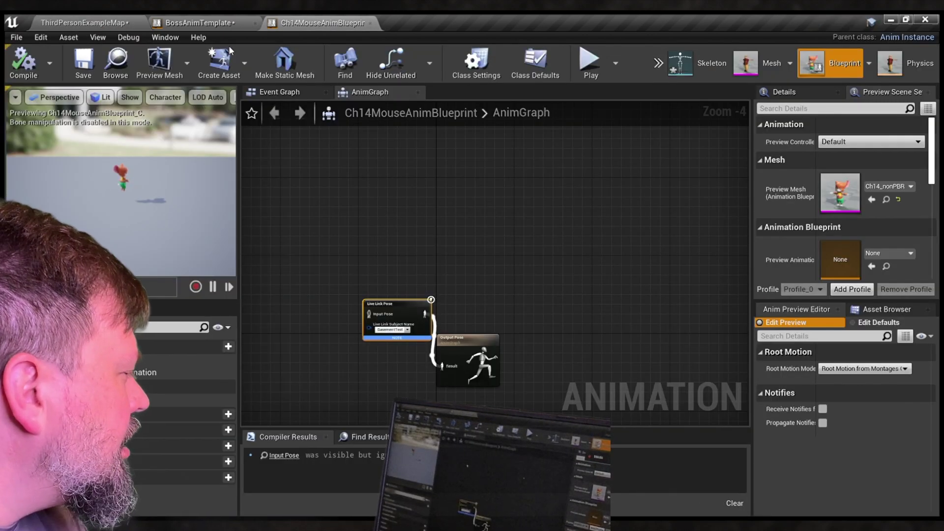
{"action": "left_click", "coordinate": [83, 22]}
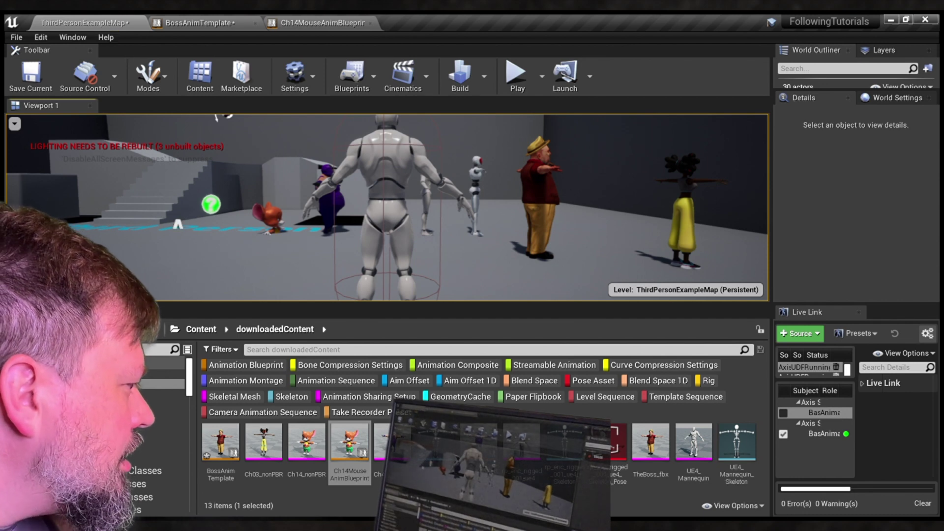
{"action": "left_click_drag", "start_coordinate": [221, 443], "coordinate": [613, 274]}
{"action": "left_click", "coordinate": [613, 274]}
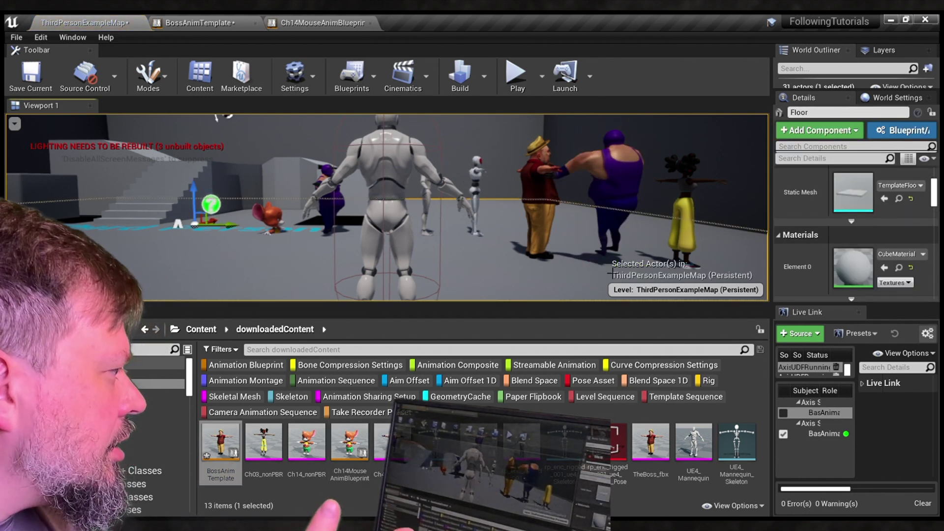
{"action": "left_click_drag", "start_coordinate": [491, 241], "coordinate": [521, 231]}
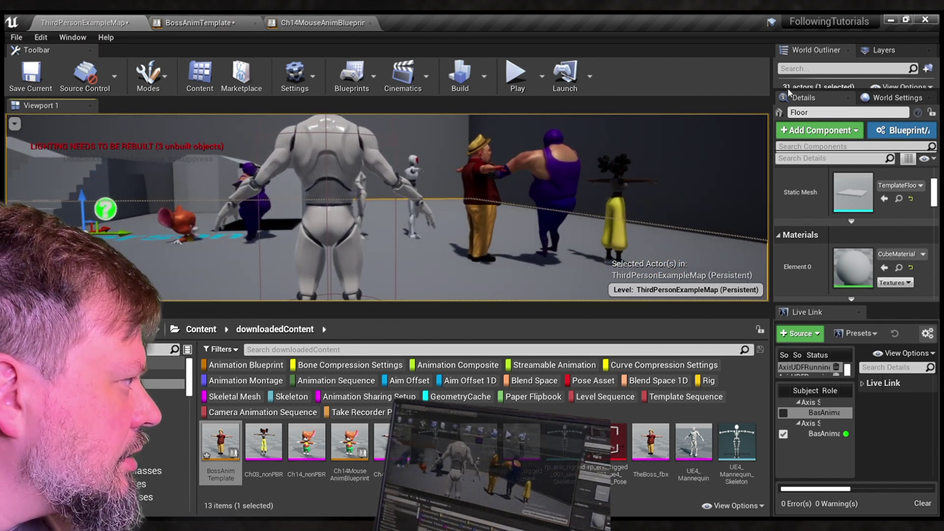
Step: Look through the selected floor's properties for skeletal mesh and animation settings
{"action": "scroll", "coordinate": [837, 204], "scroll_direction": "up", "scroll_amount": 5}
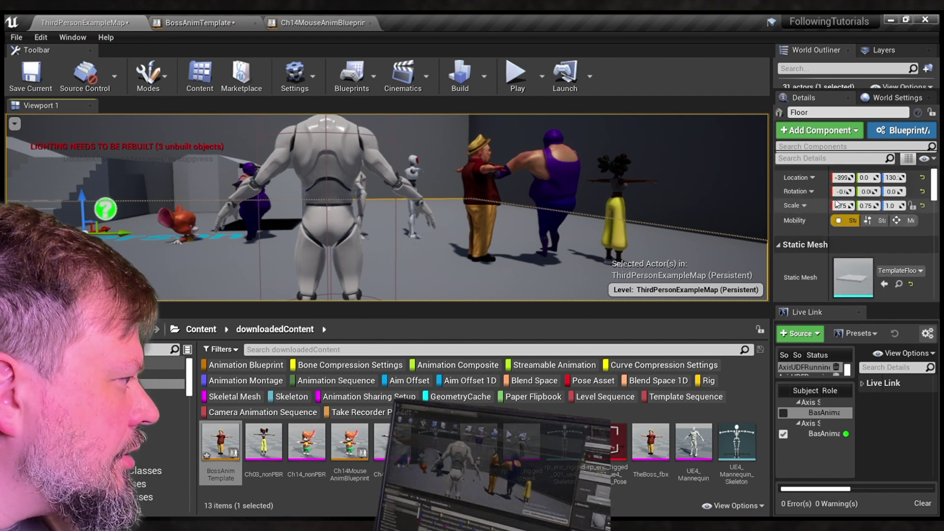
{"action": "scroll", "coordinate": [837, 204], "scroll_direction": "down", "scroll_amount": 10}
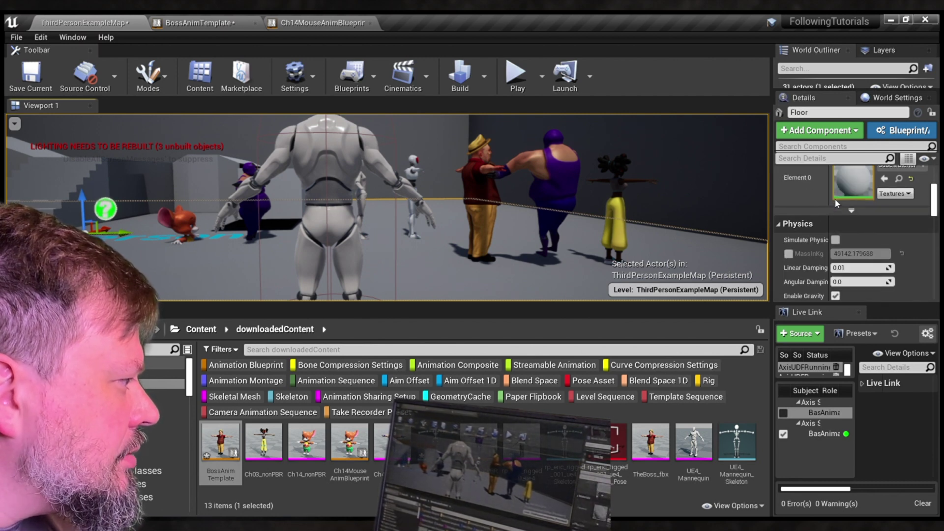
{"action": "scroll", "coordinate": [835, 199], "scroll_direction": "down", "scroll_amount": 10}
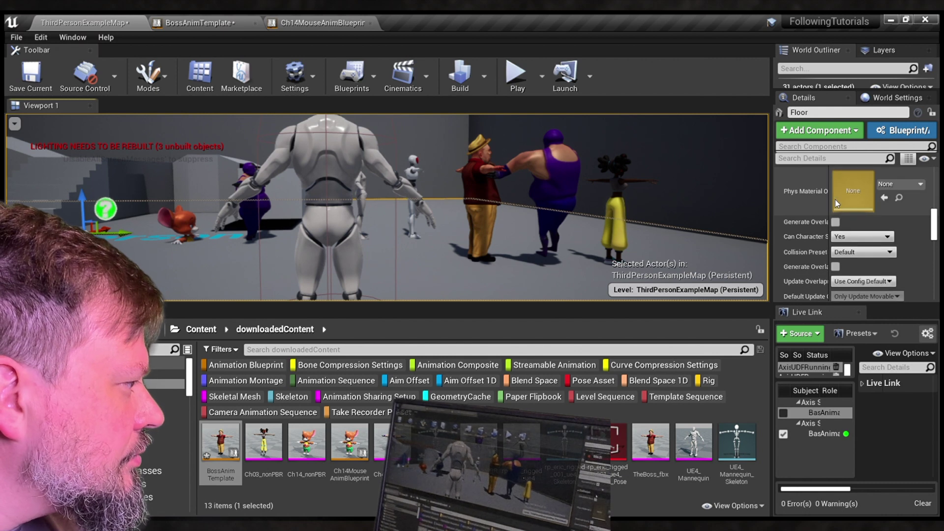
{"action": "scroll", "coordinate": [837, 204], "scroll_direction": "down", "scroll_amount": 5}
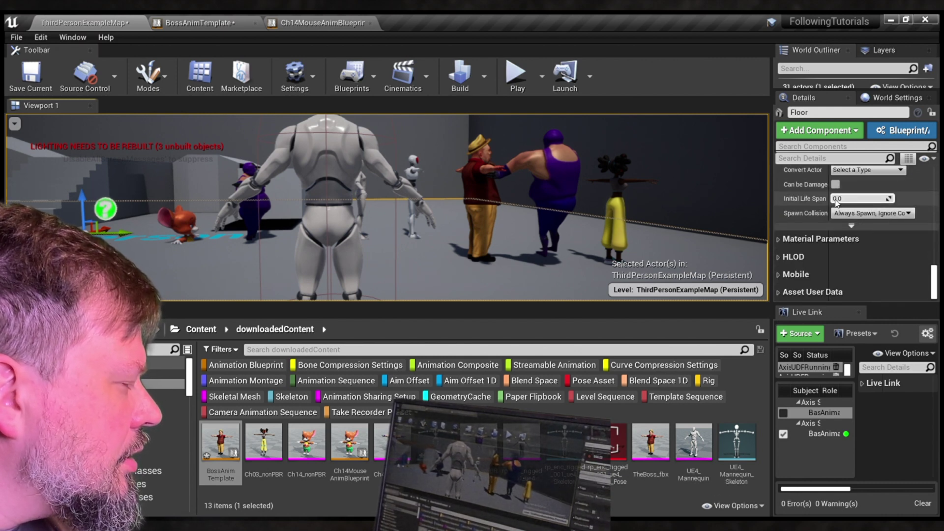
{"action": "scroll", "coordinate": [837, 203], "scroll_direction": "up", "scroll_amount": 15}
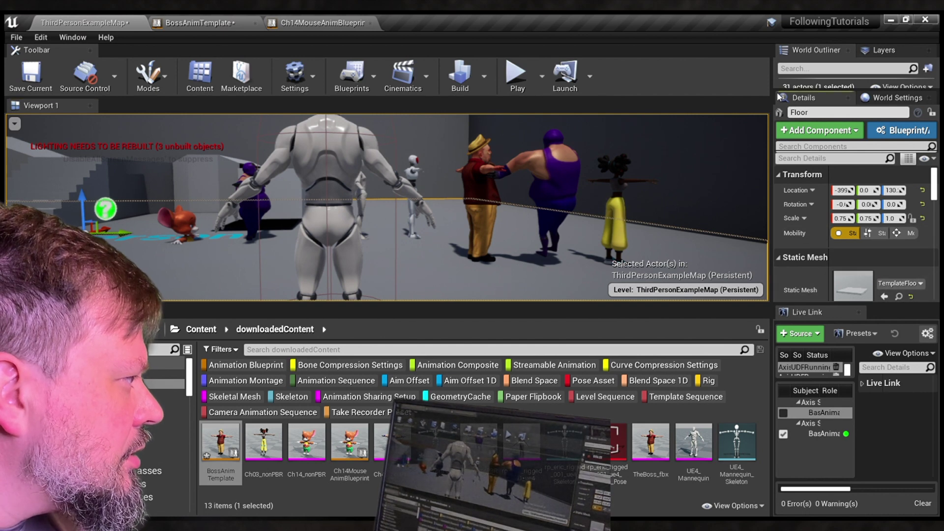
{"action": "scroll", "coordinate": [850, 263], "scroll_direction": "down", "scroll_amount": 3}
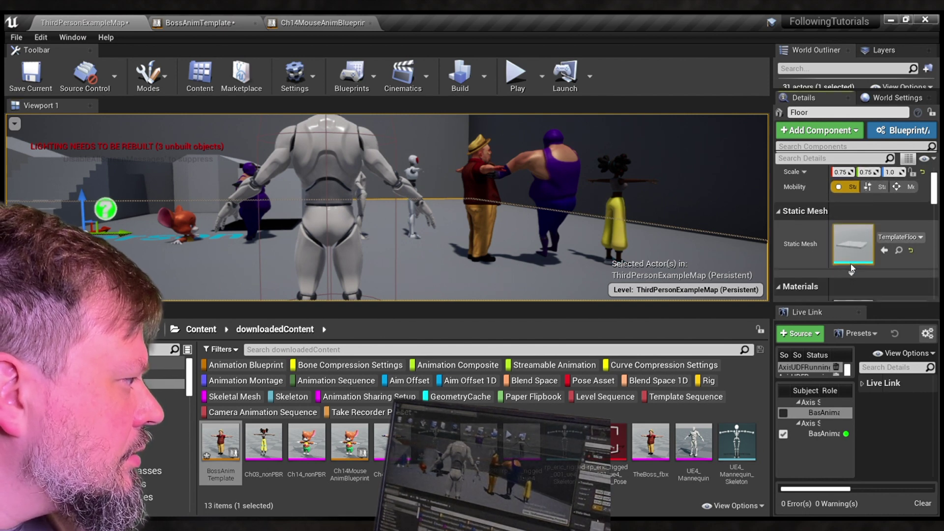
{"action": "scroll", "coordinate": [850, 263], "scroll_direction": "down", "scroll_amount": 5}
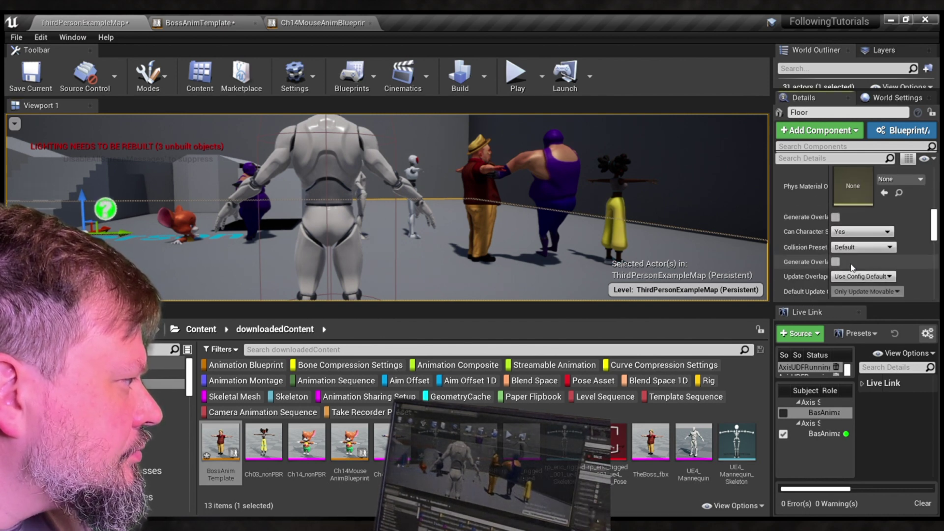
{"action": "scroll", "coordinate": [852, 268], "scroll_direction": "down", "scroll_amount": 3}
{"action": "scroll", "coordinate": [851, 263], "scroll_direction": "up", "scroll_amount": 10}
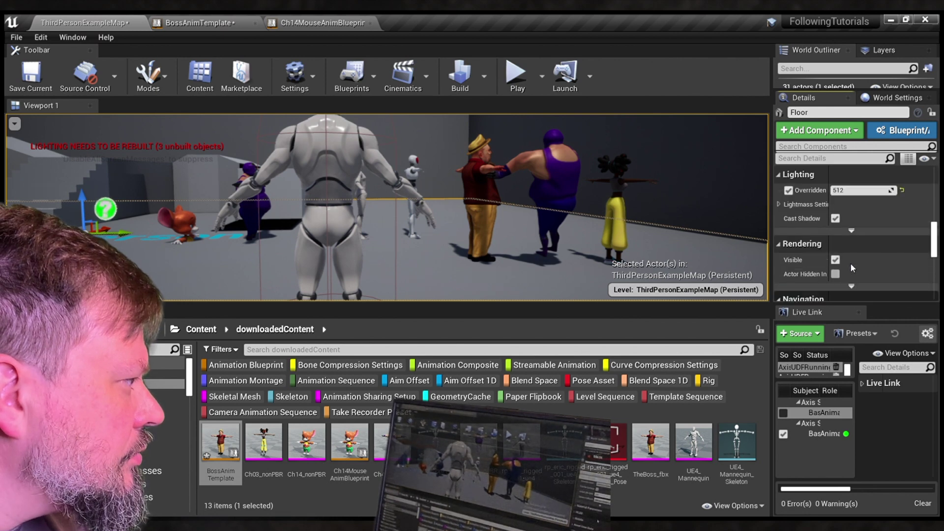
Step: Give the BossAnimTemplate character the peasant_man skeletal mesh and the Ch43_nonPBR animation blueprint as its anim class
{"action": "left_click", "coordinate": [570, 169]}
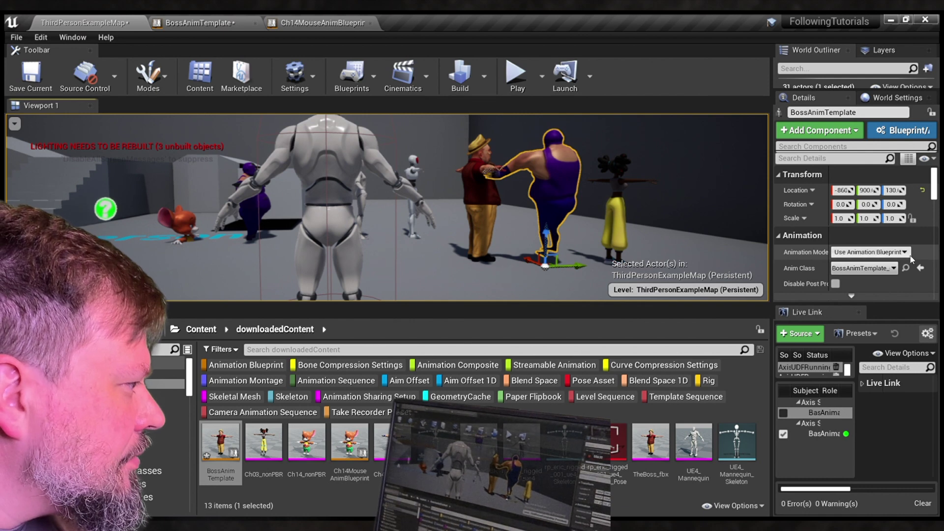
{"action": "scroll", "coordinate": [913, 245], "scroll_direction": "down", "scroll_amount": 3}
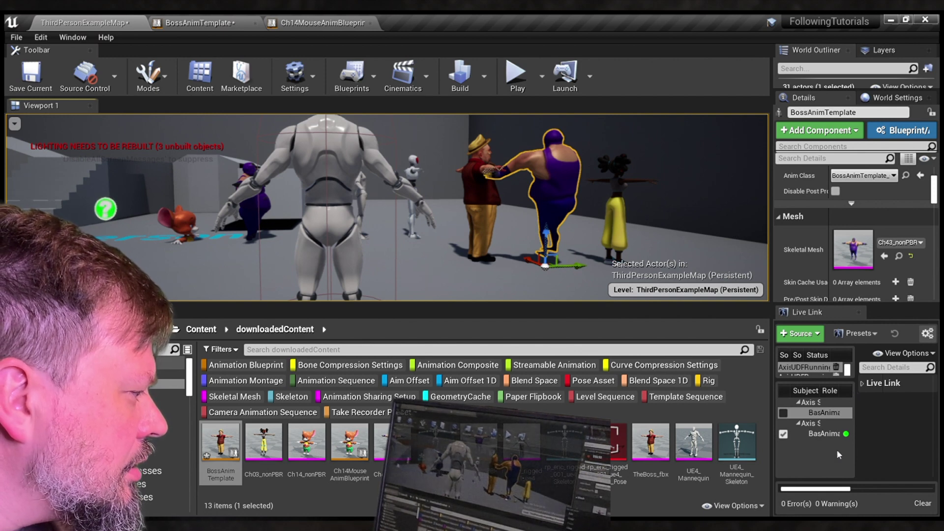
{"action": "left_click", "coordinate": [833, 420]}
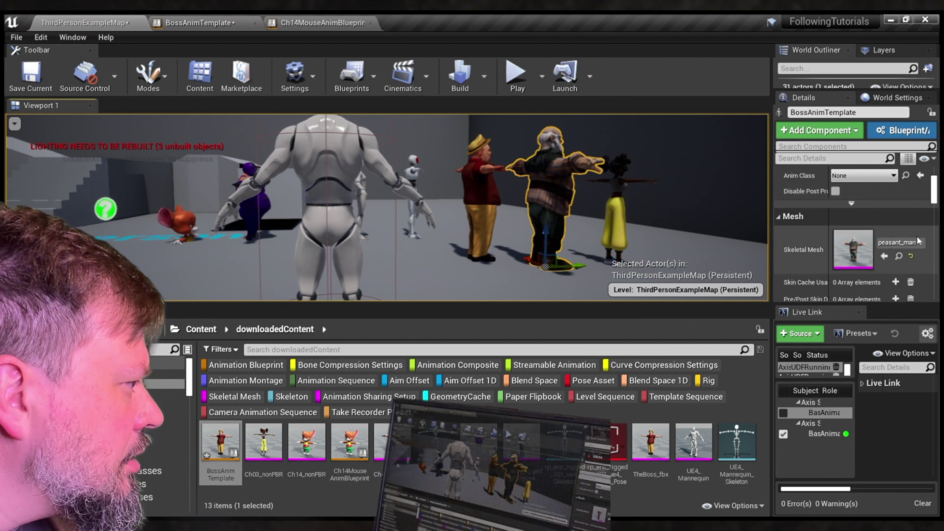
{"action": "scroll", "coordinate": [885, 179], "scroll_direction": "up", "scroll_amount": 1}
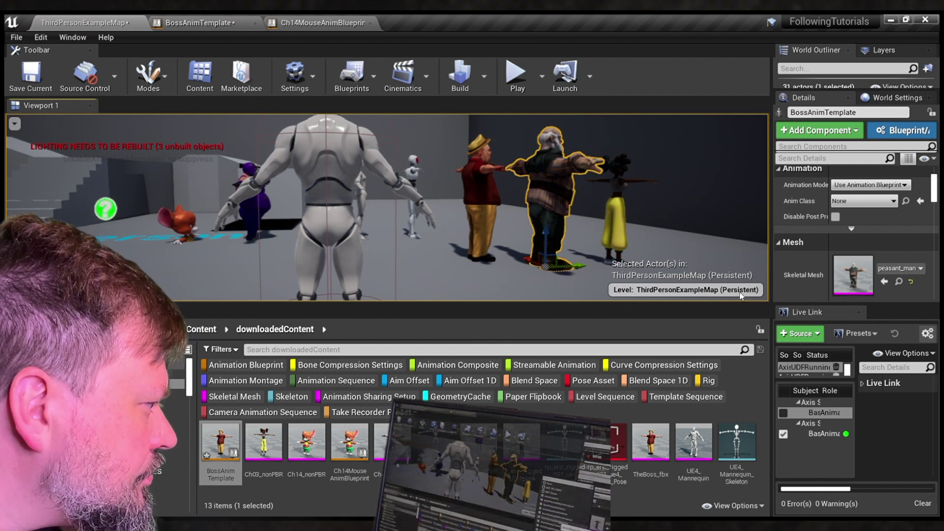
{"action": "left_click", "coordinate": [733, 355]}
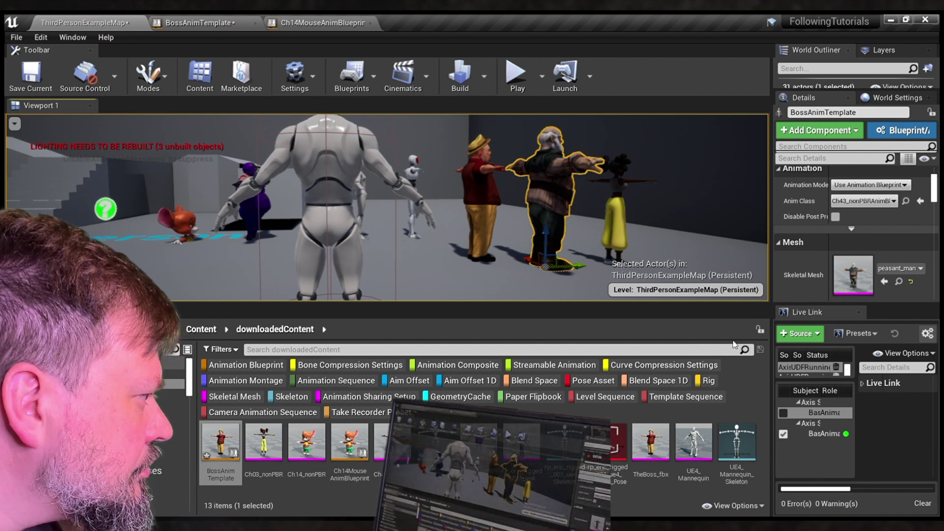
Step: Run the level, reselect BasementTest as the subject on BossAnimTemplate's Live Link Pose node, and recompile the blueprint
{"action": "left_click", "coordinate": [509, 77]}
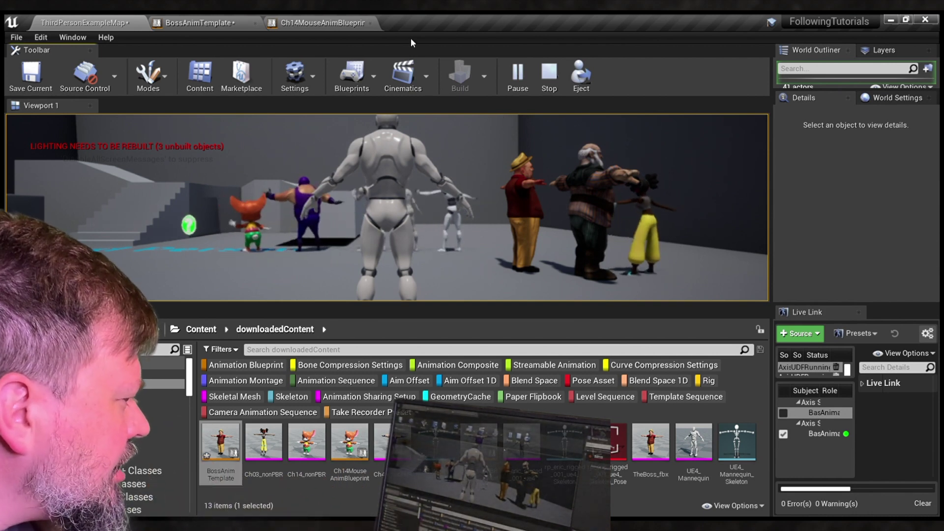
{"action": "left_click", "coordinate": [188, 23]}
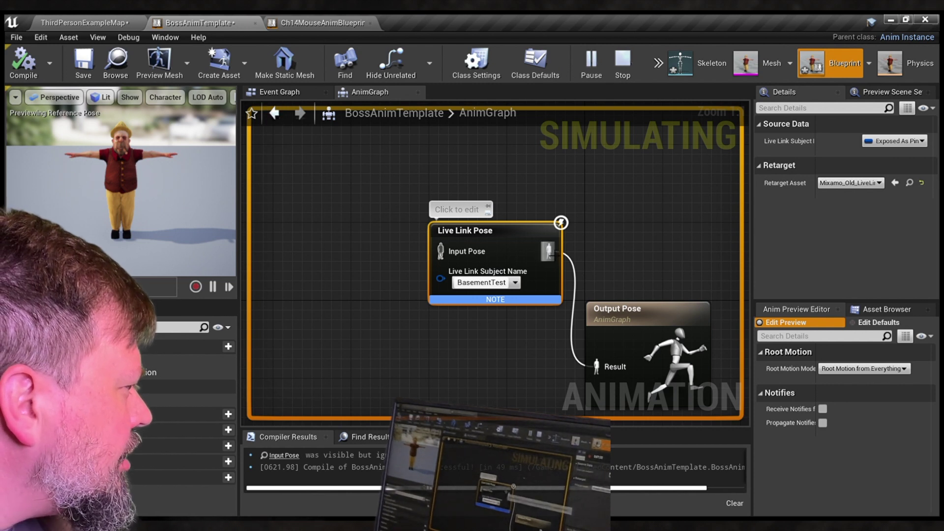
{"action": "left_click", "coordinate": [514, 283]}
{"action": "left_click", "coordinate": [490, 323]}
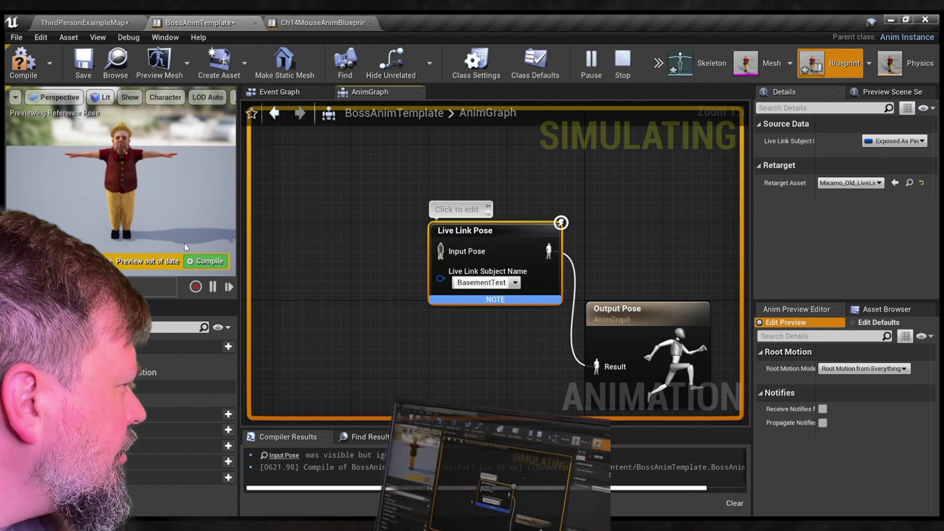
{"action": "left_click", "coordinate": [198, 265]}
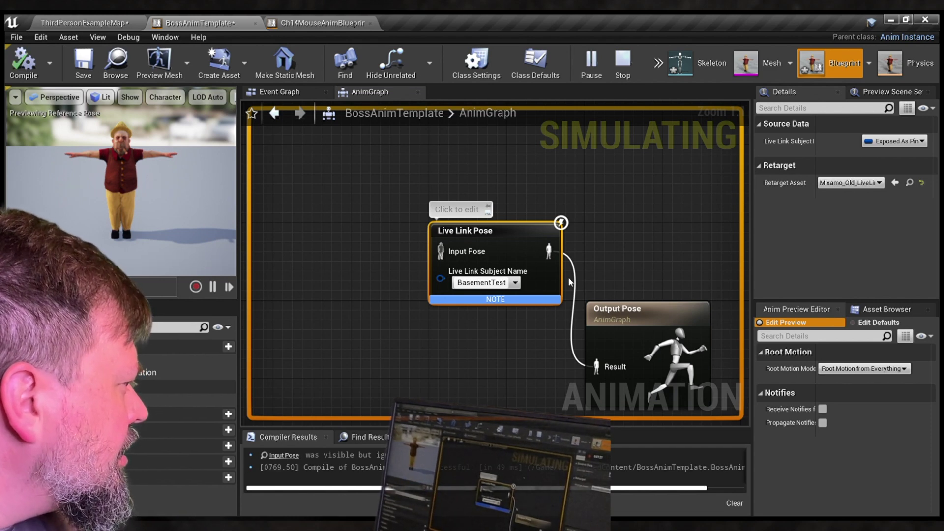
Step: Examine the Live Link Pose setup in the Ch14MouseAnimBlueprint anim graph for comparison
{"action": "left_click", "coordinate": [328, 24]}
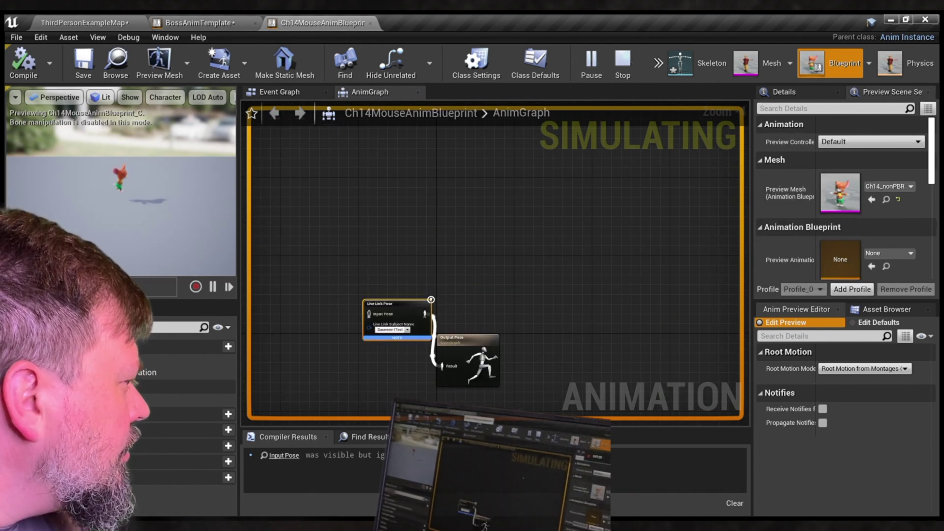
{"action": "scroll", "coordinate": [413, 324], "scroll_direction": "down", "scroll_amount": 2}
{"action": "scroll", "coordinate": [417, 312], "scroll_direction": "up", "scroll_amount": 1}
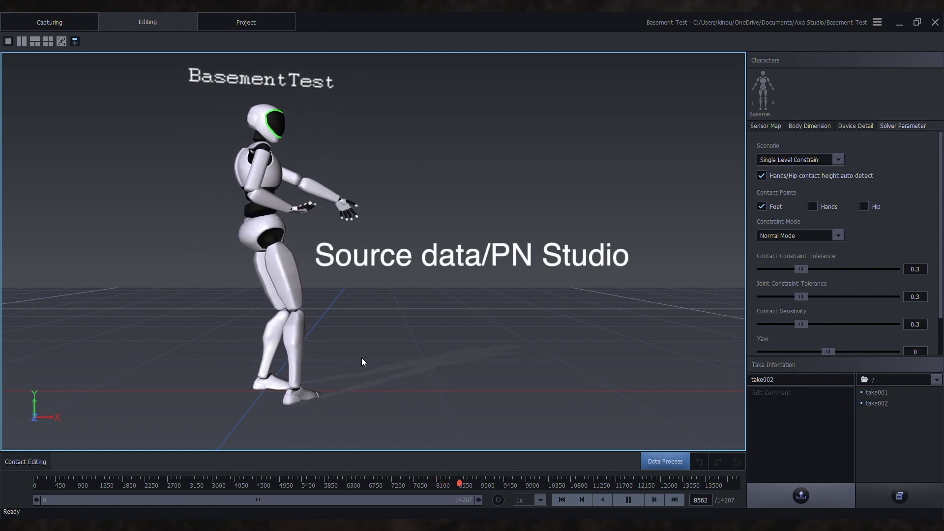
Step: Switch to Axis Studio and jump the take002 playback to about frame 10700, and on to about frame 12000
{"action": "left_click", "coordinate": [567, 480]}
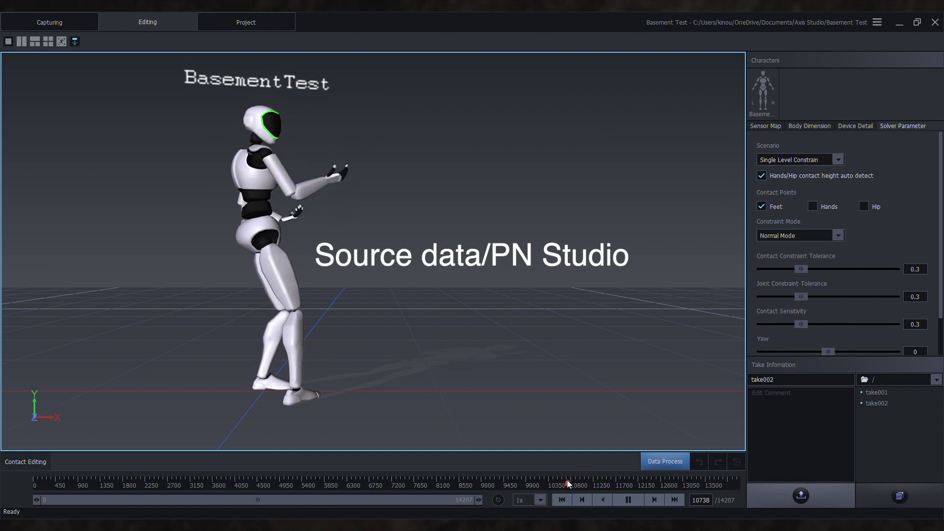
{"action": "left_click", "coordinate": [624, 483]}
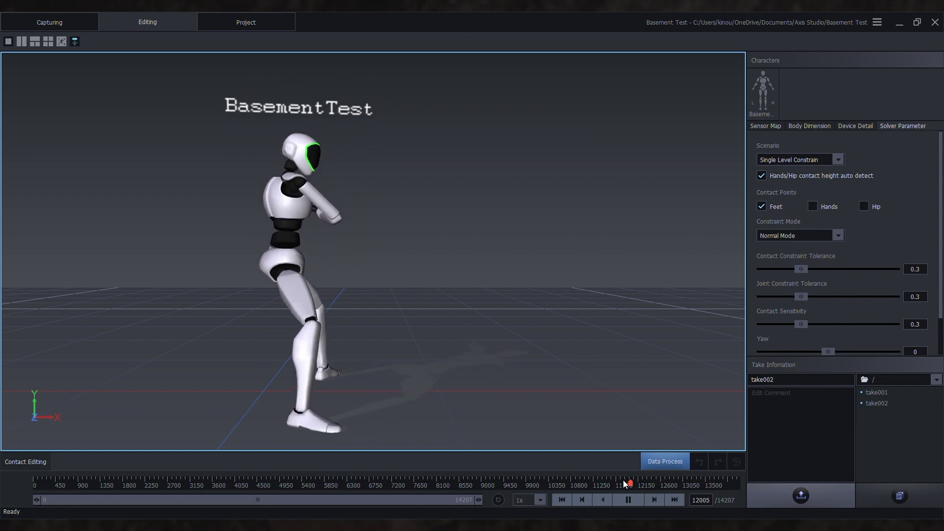